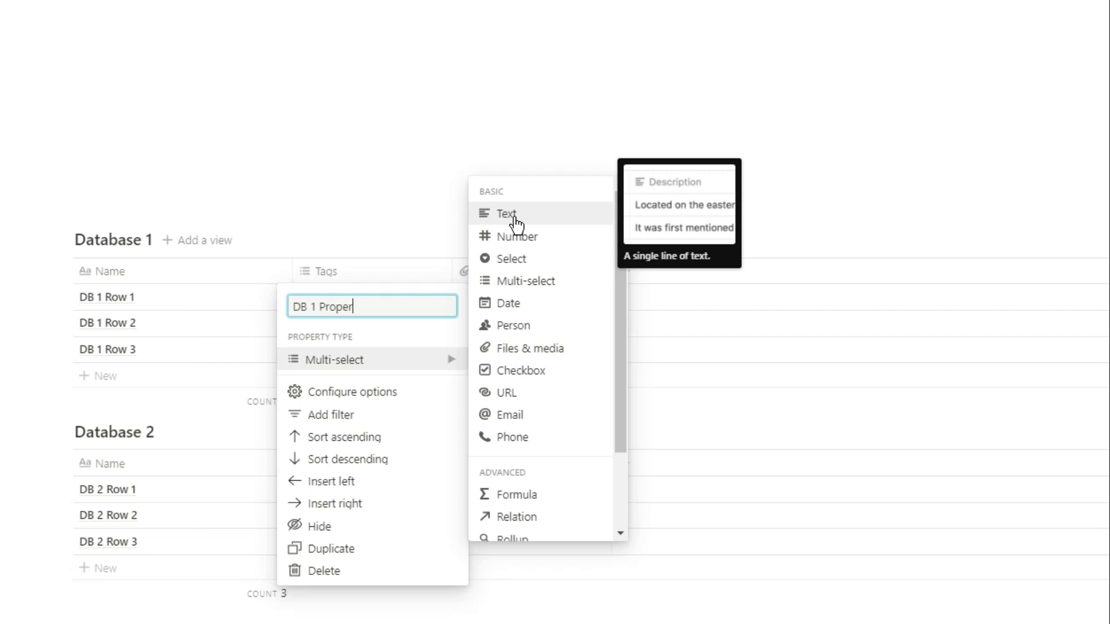
Step: Set Database 1's DB 1 Property 1 to Text, and rename its Files property DB 1 Property 2 with the Text type
click(516, 223)
click(508, 271)
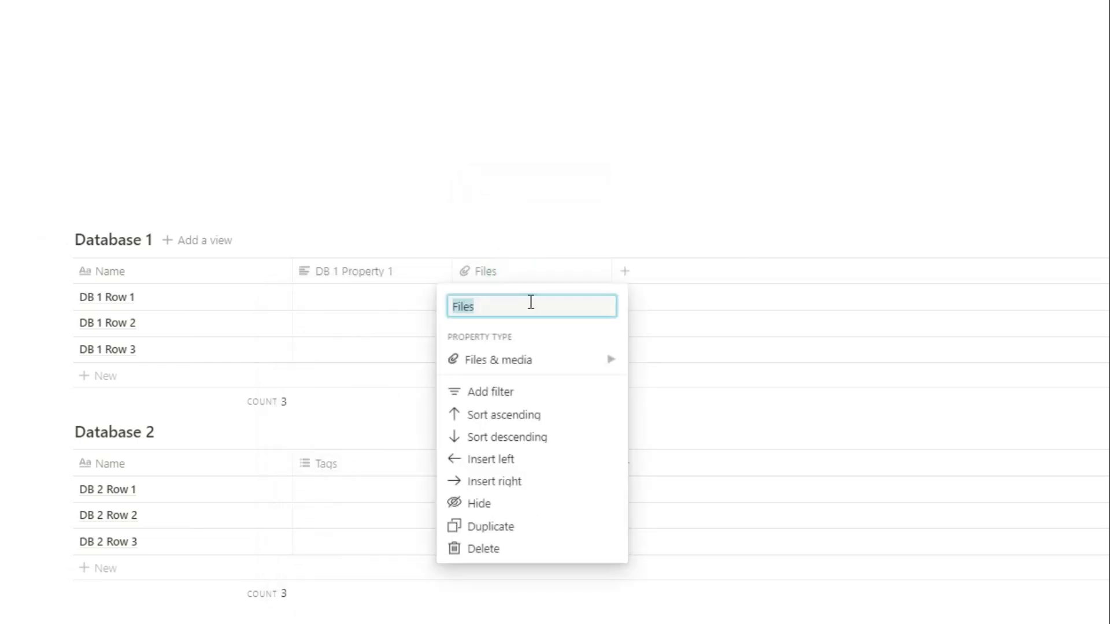
click(565, 361)
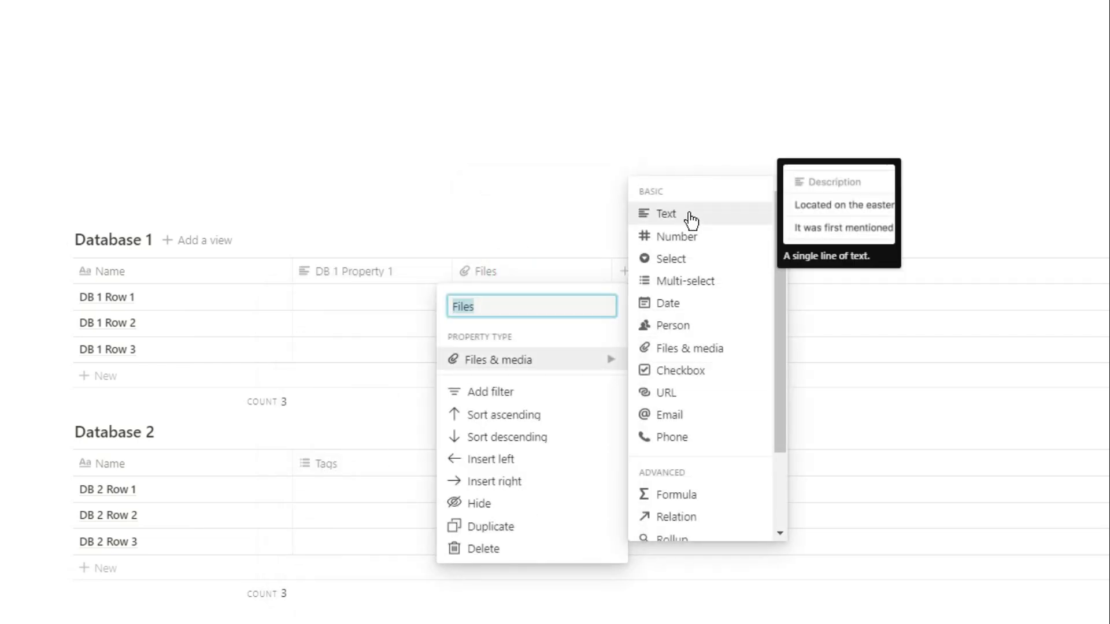
text(DB 1 Property 2)
click(691, 220)
Step: Rename Database 2's Tags property DB 2 Property 1 and change its type to Text
click(401, 466)
click(441, 227)
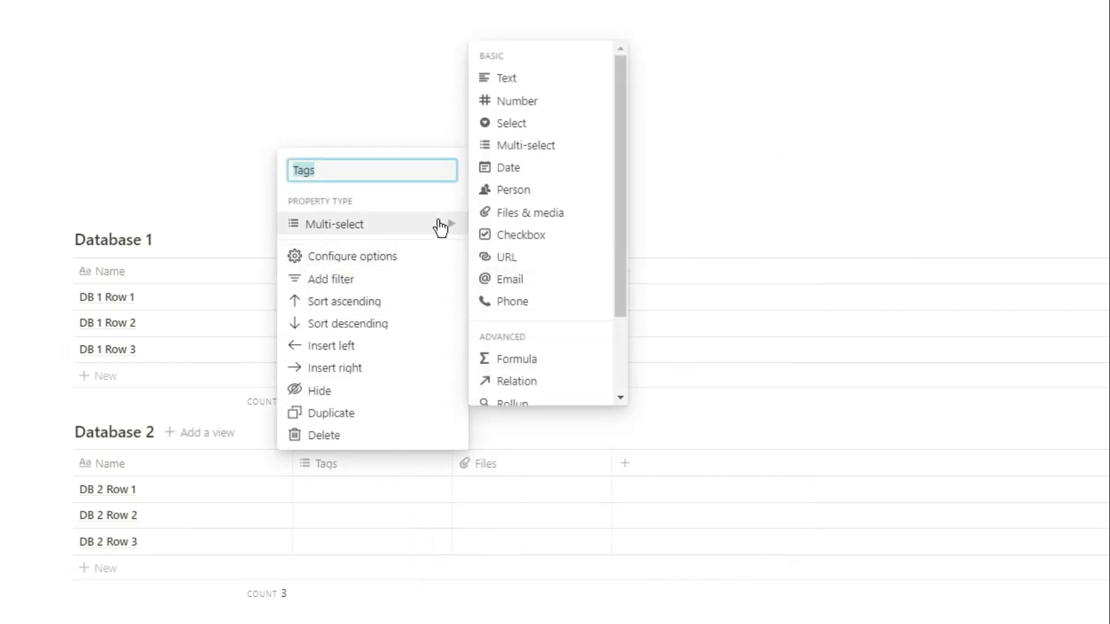
text(DB 2 Property 1)
click(519, 80)
Step: Rename Database 2's Files property DB 2 Property 2 and change its type to Text
click(508, 460)
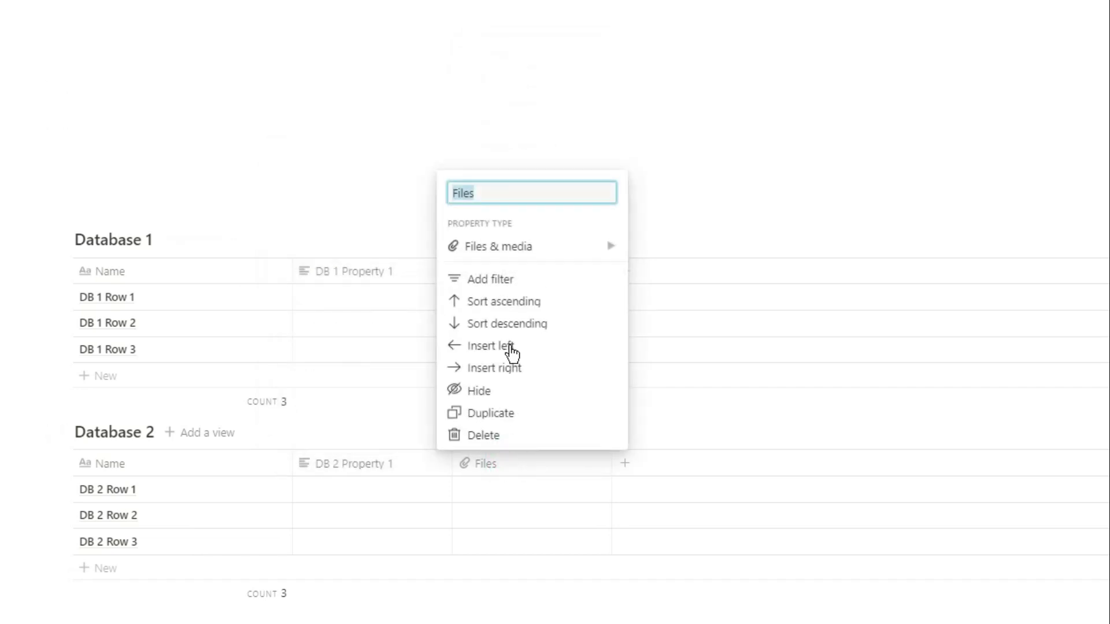
click(597, 249)
text(DB)
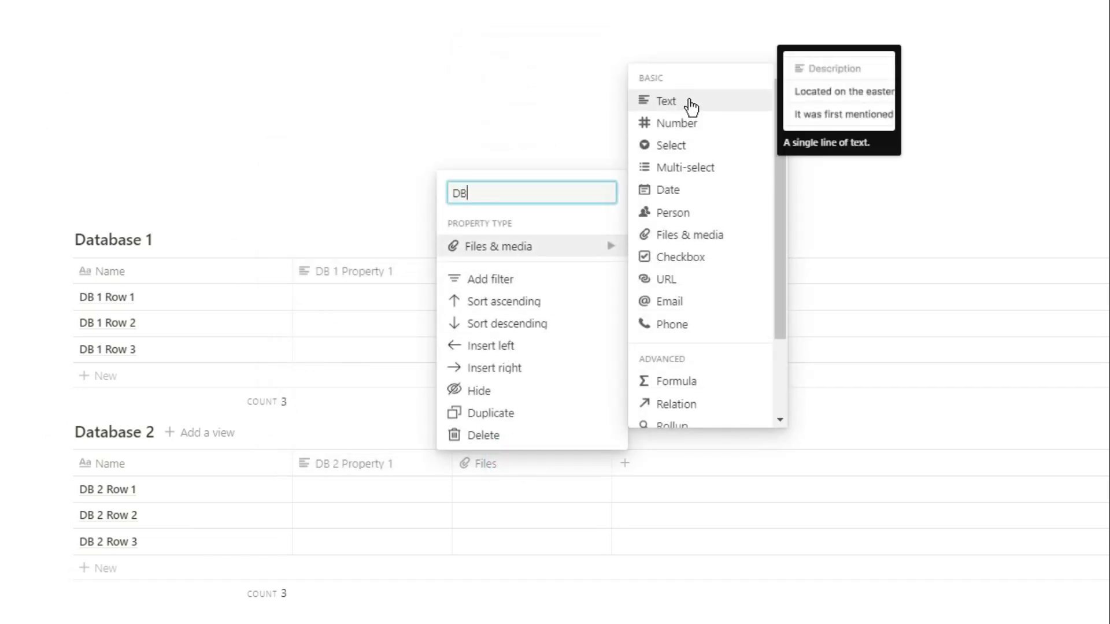
click(690, 103)
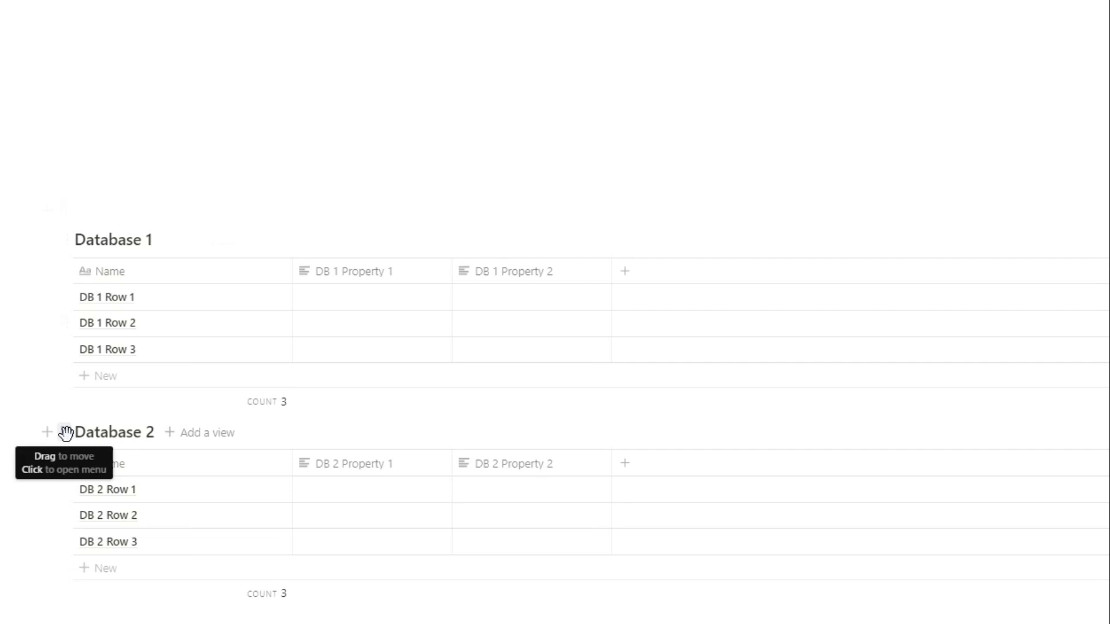
Step: Copy the link to Database 2 and paste it into the DB 1 Row 1 page as a linked database
click(66, 432)
click(113, 426)
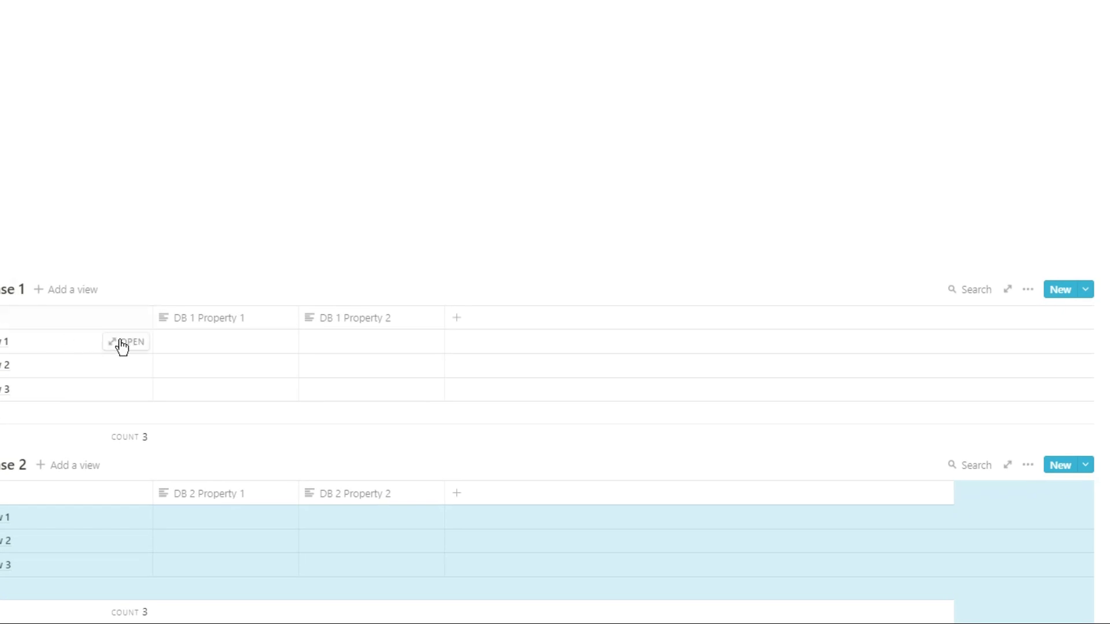
click(124, 344)
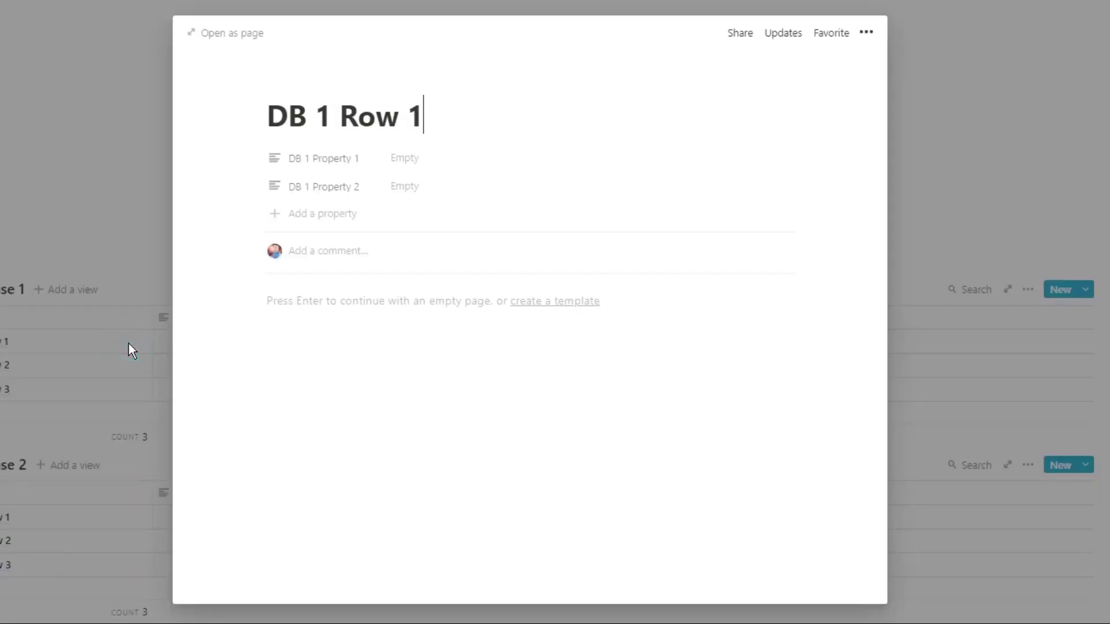
click(295, 303)
key(ctrl+v)
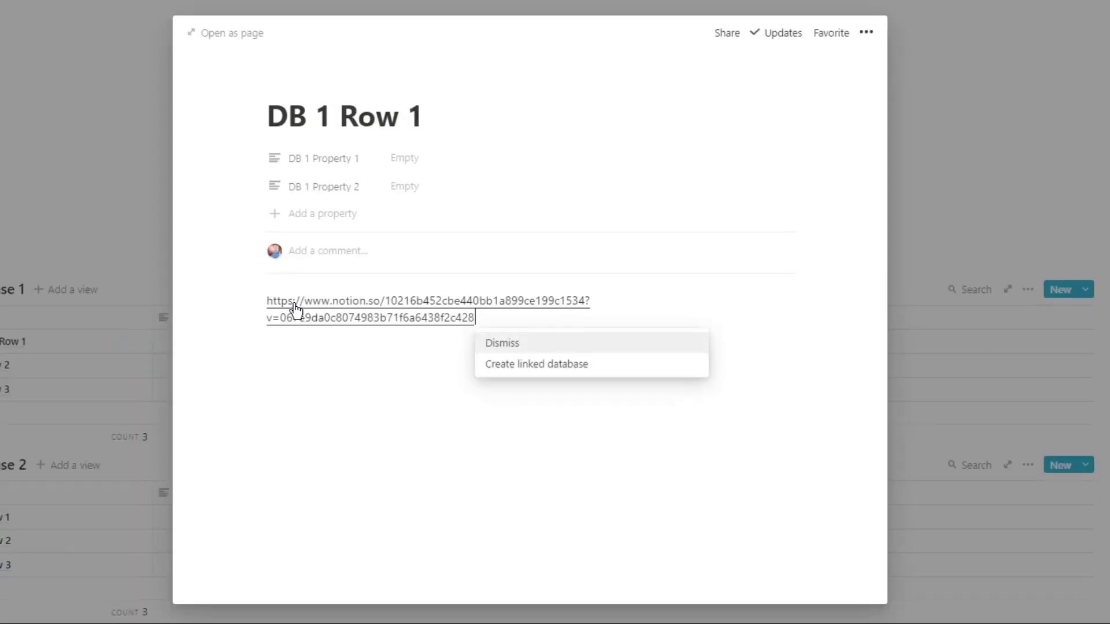
click(520, 370)
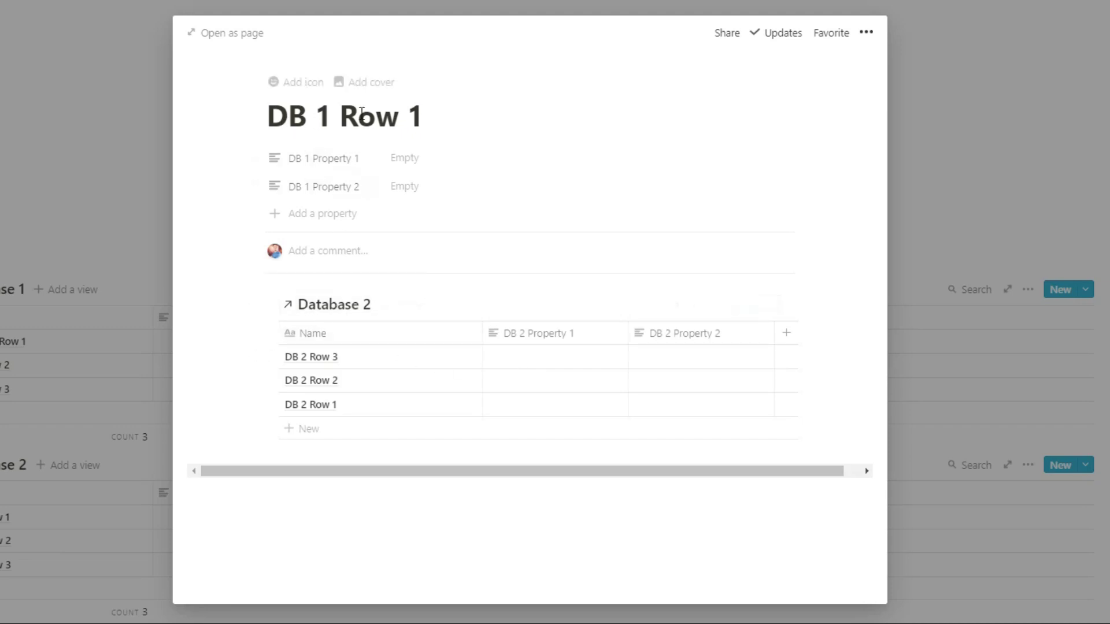
Step: In the linked Database 2, enter "text" as DB 2 Property 1 of DB 2 Row 3
click(528, 355)
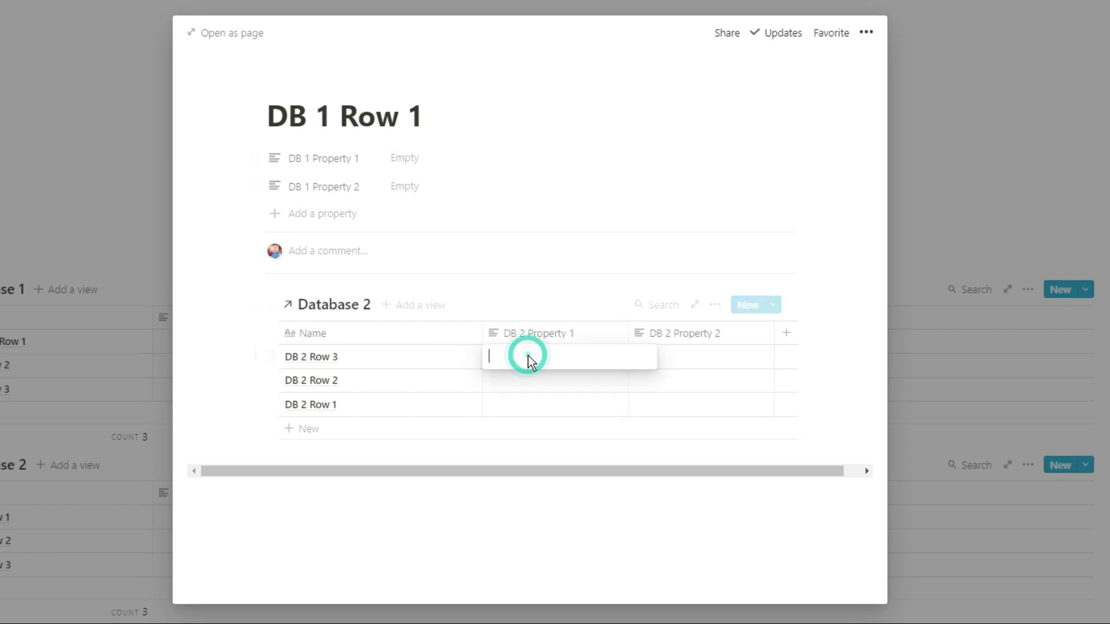
text(tes)
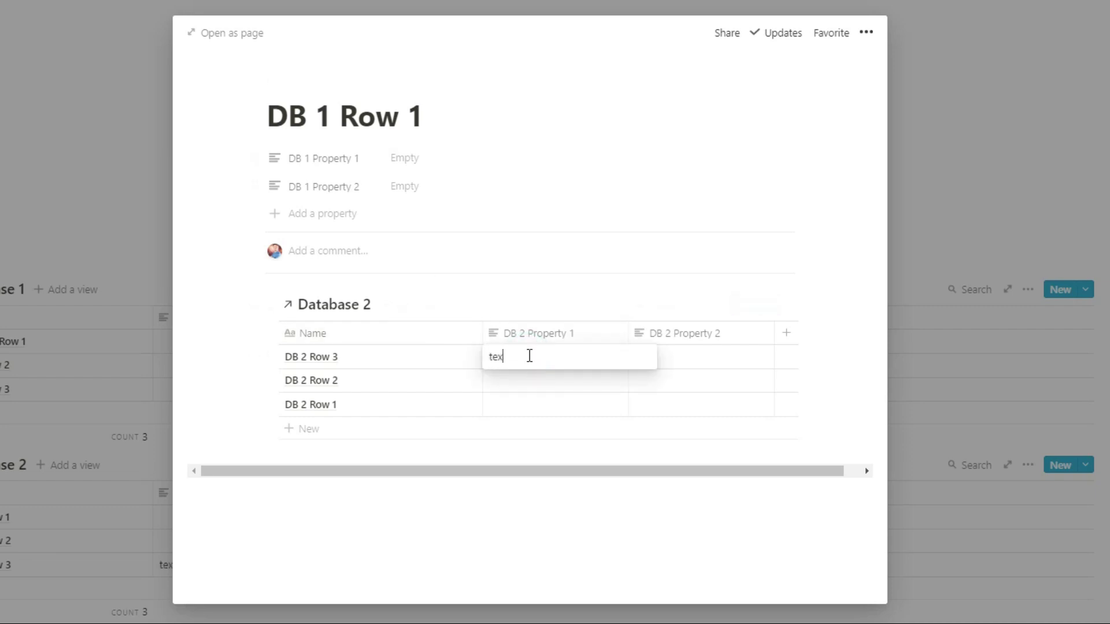
key(Escape)
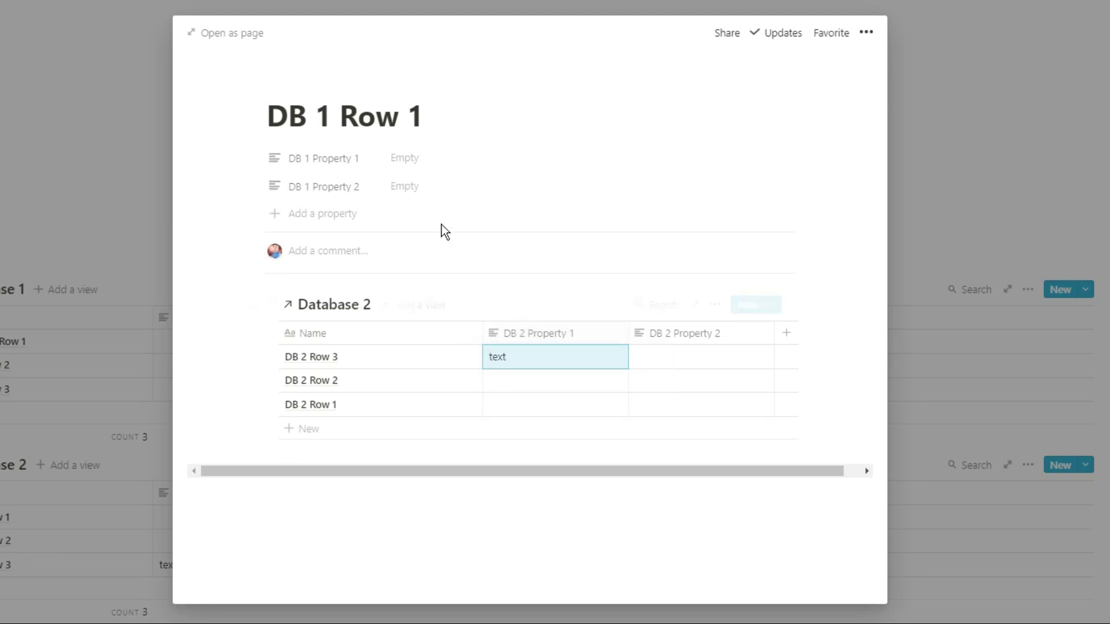
Step: Set DB 1 Property 1 of the DB 1 Row 1 page to "hello" and close the page
click(417, 164)
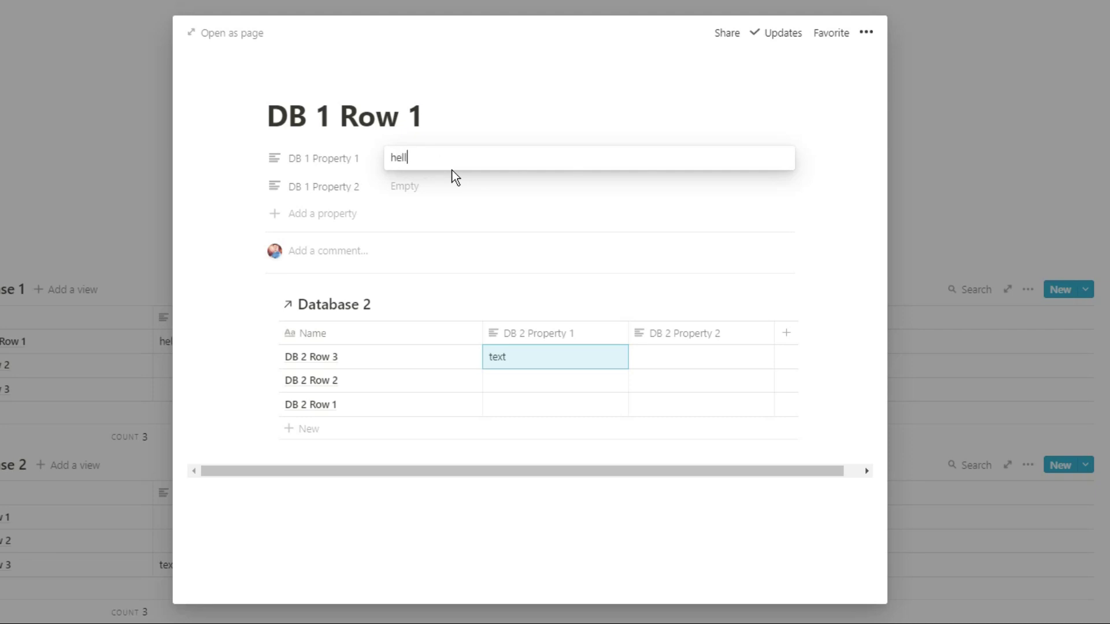
key(Escape)
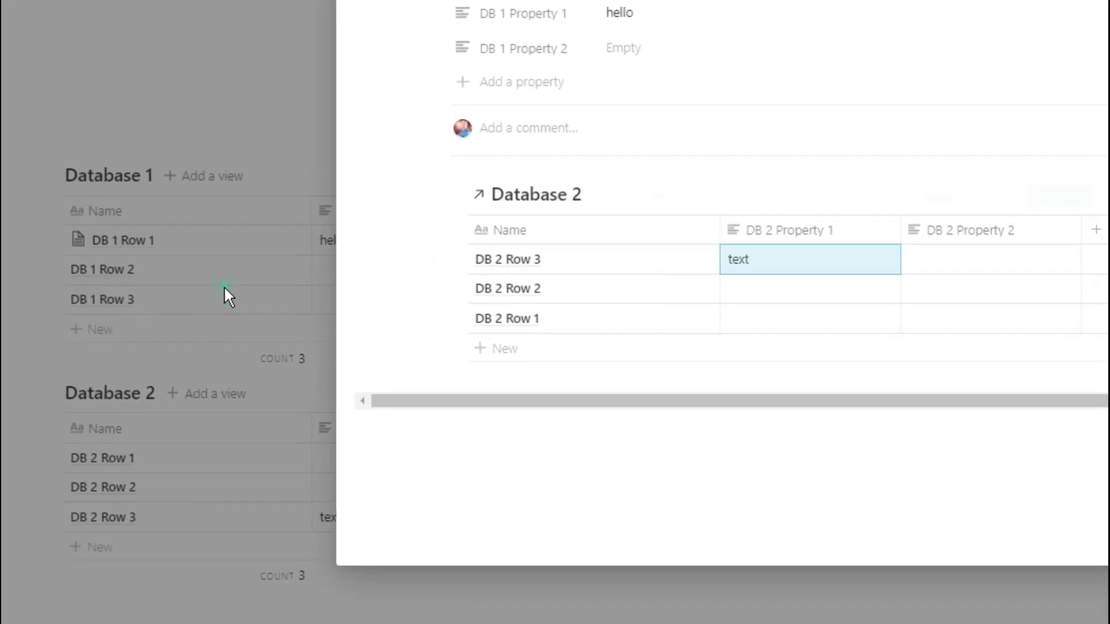
click(223, 286)
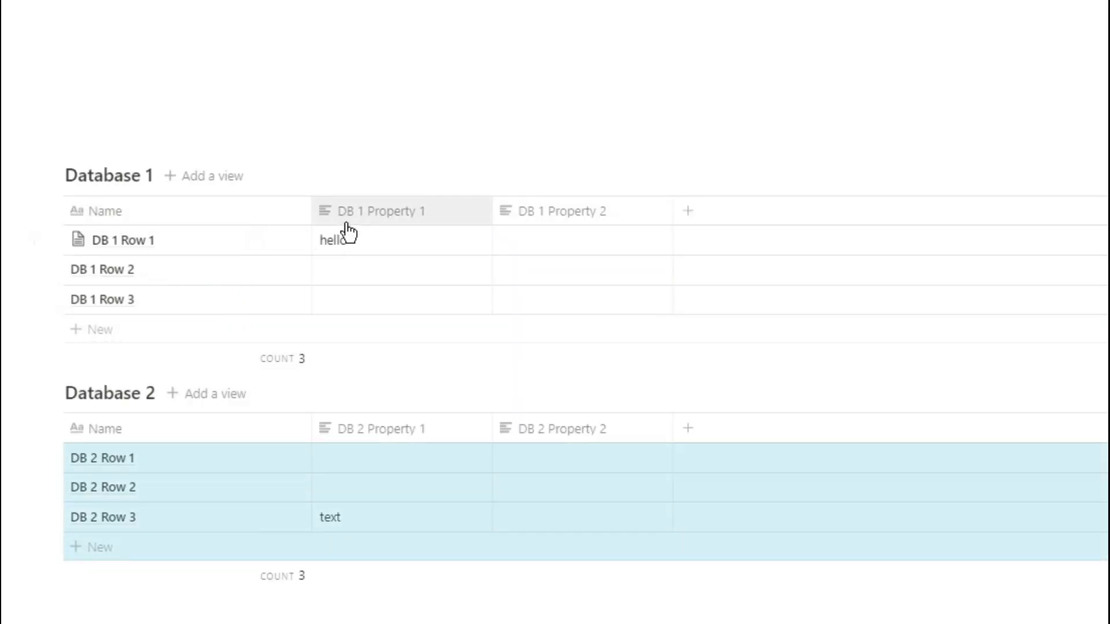
click(376, 394)
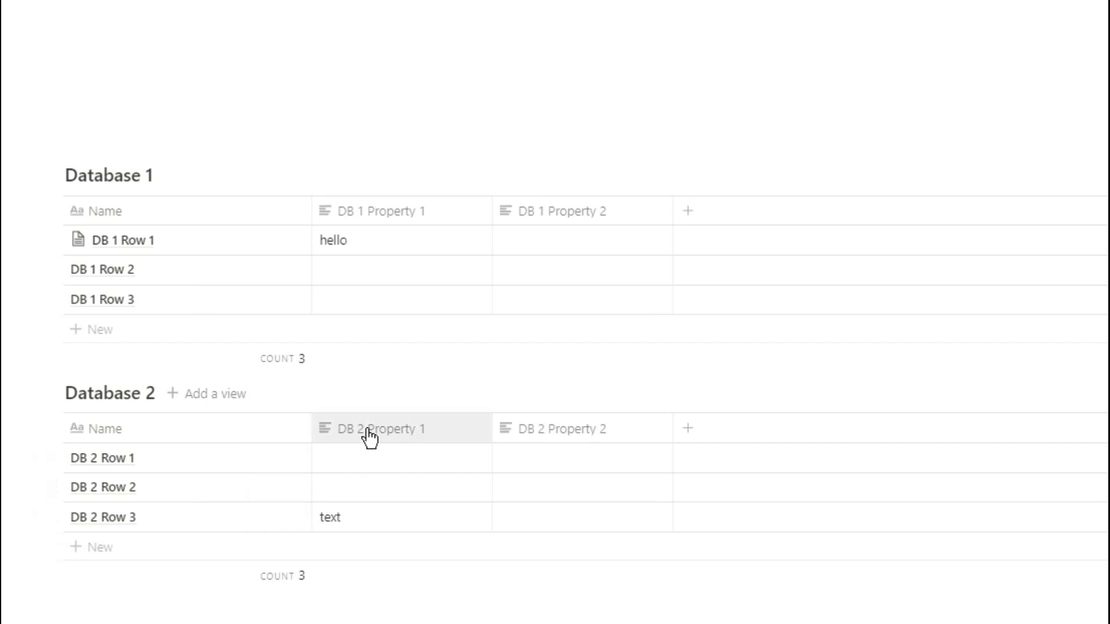
Step: Enter "something" as DB 2 Property 2 of DB 2 Row 3 and check it in the DB 1 Row 1 page's linked database
click(549, 519)
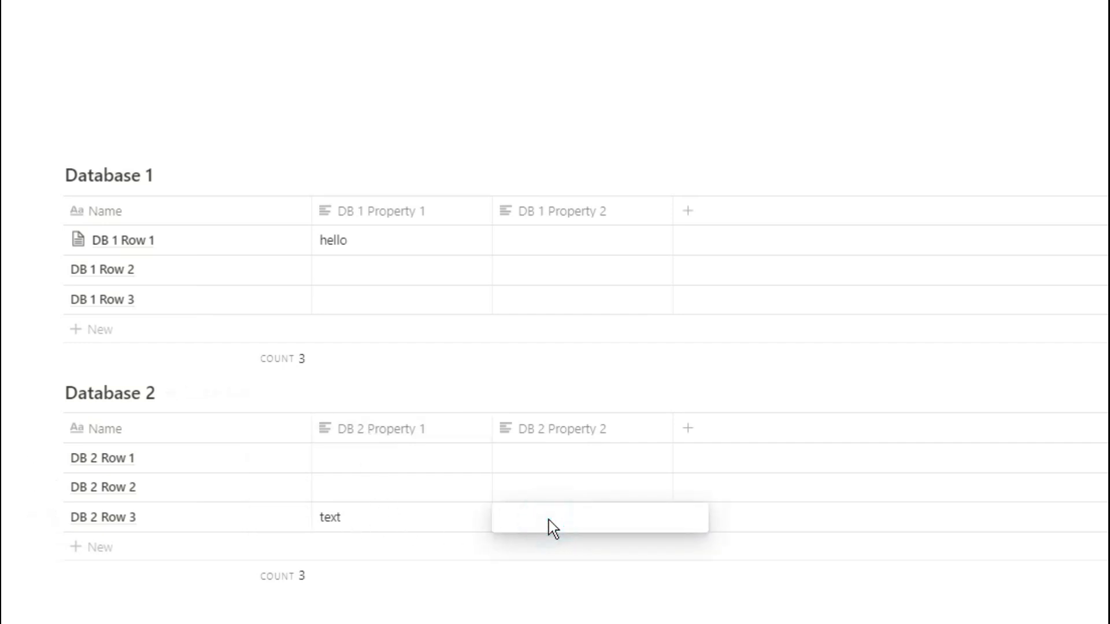
text(something)
click(277, 240)
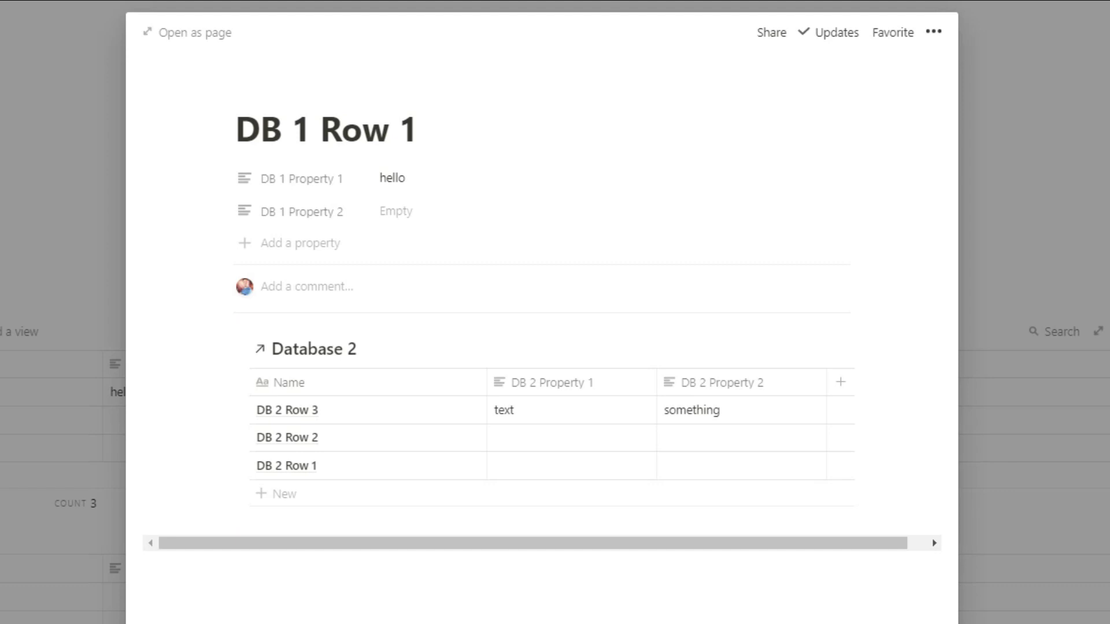
click(34, 453)
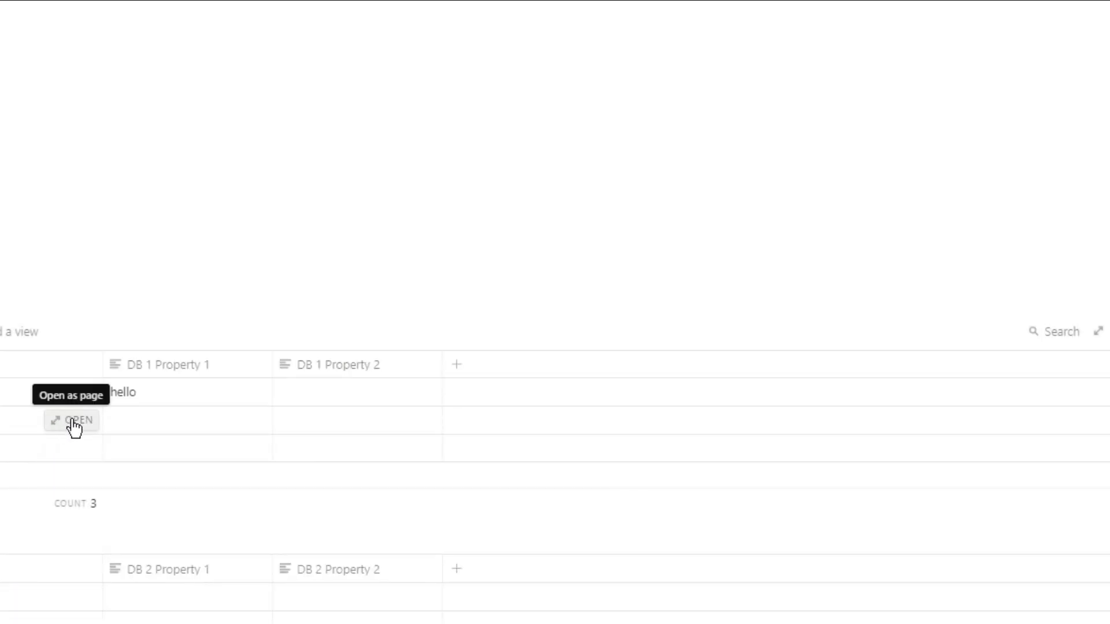
click(74, 425)
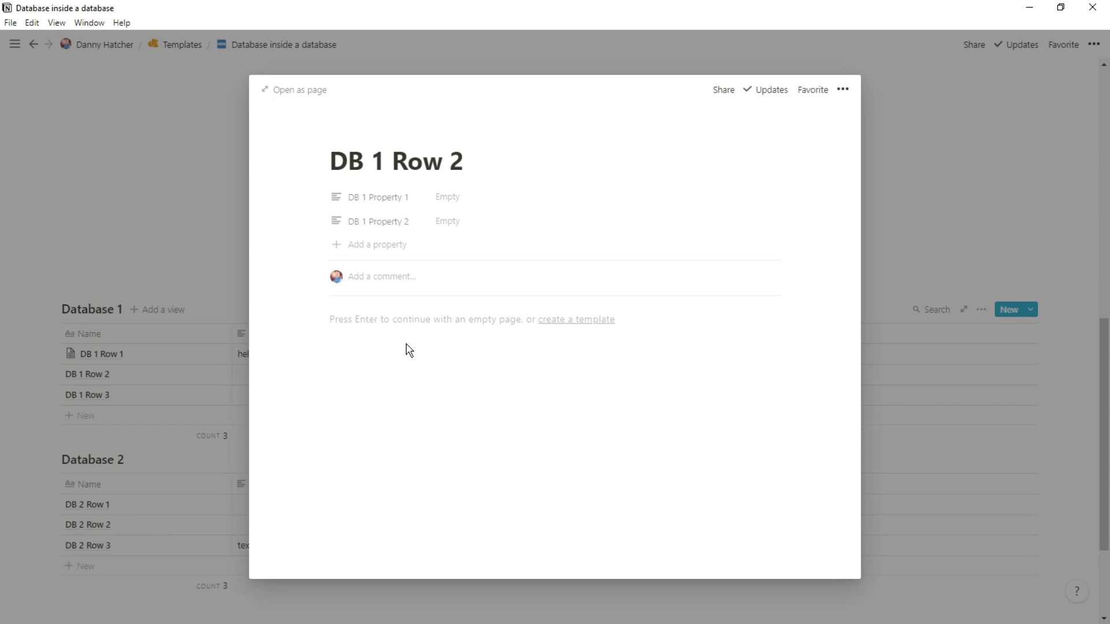
click(178, 339)
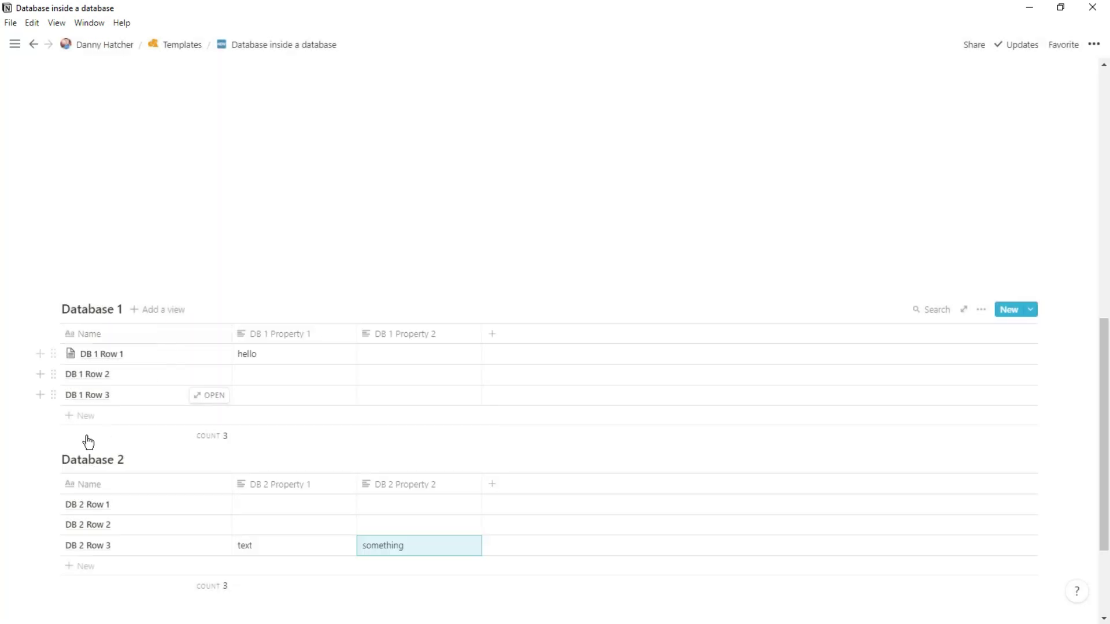
click(53, 459)
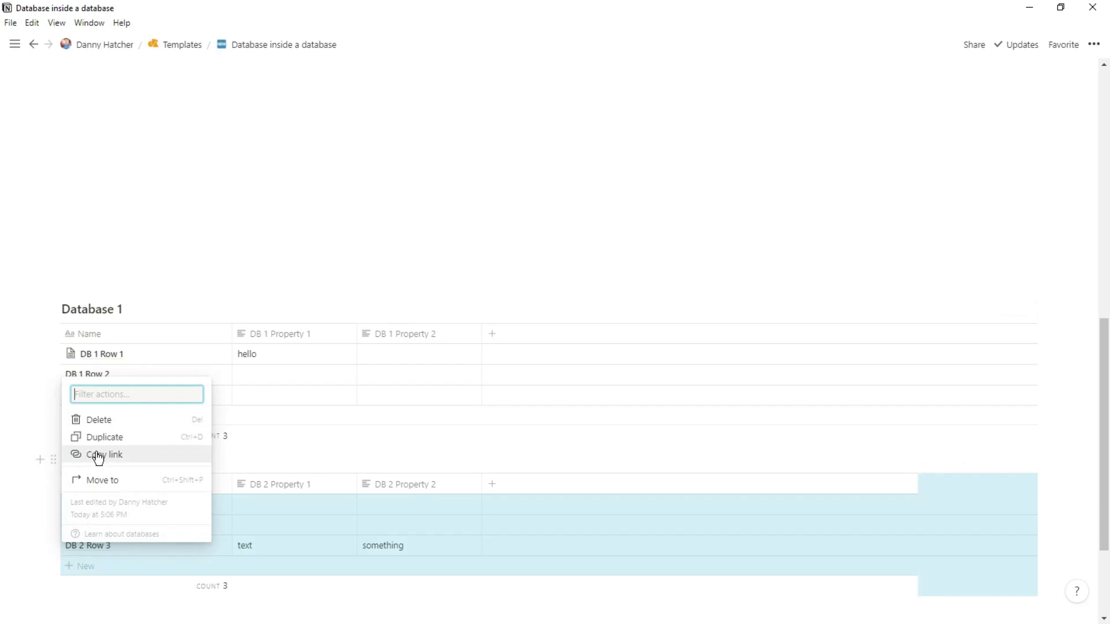
click(117, 324)
Step: Copy the link to Database 1 and paste it into the DB 1 Row 2 page as a linked database
click(53, 309)
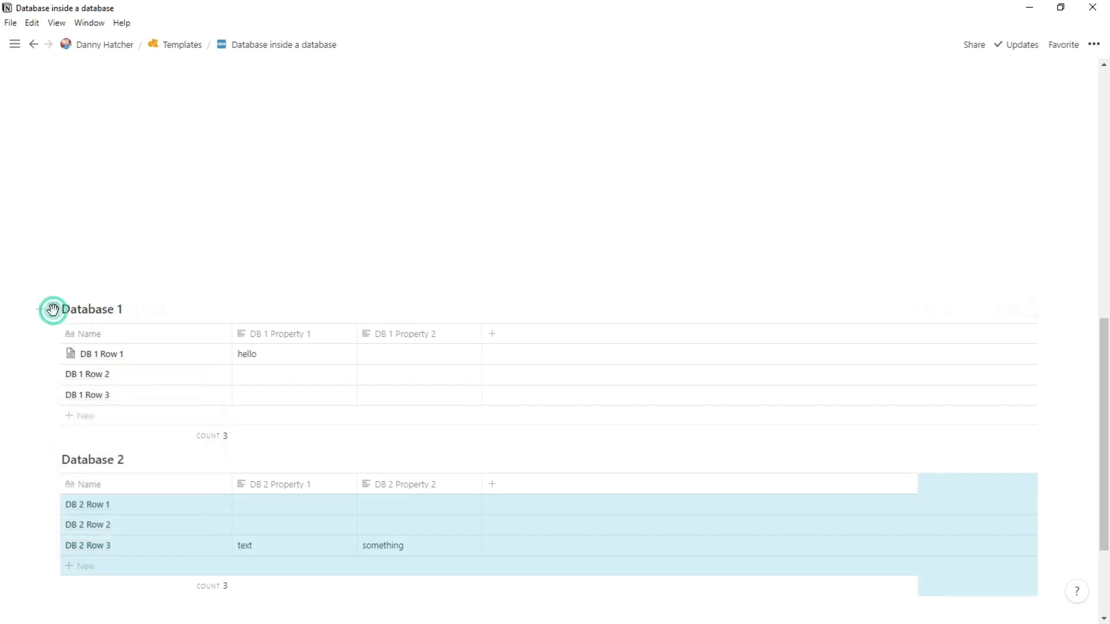
click(101, 304)
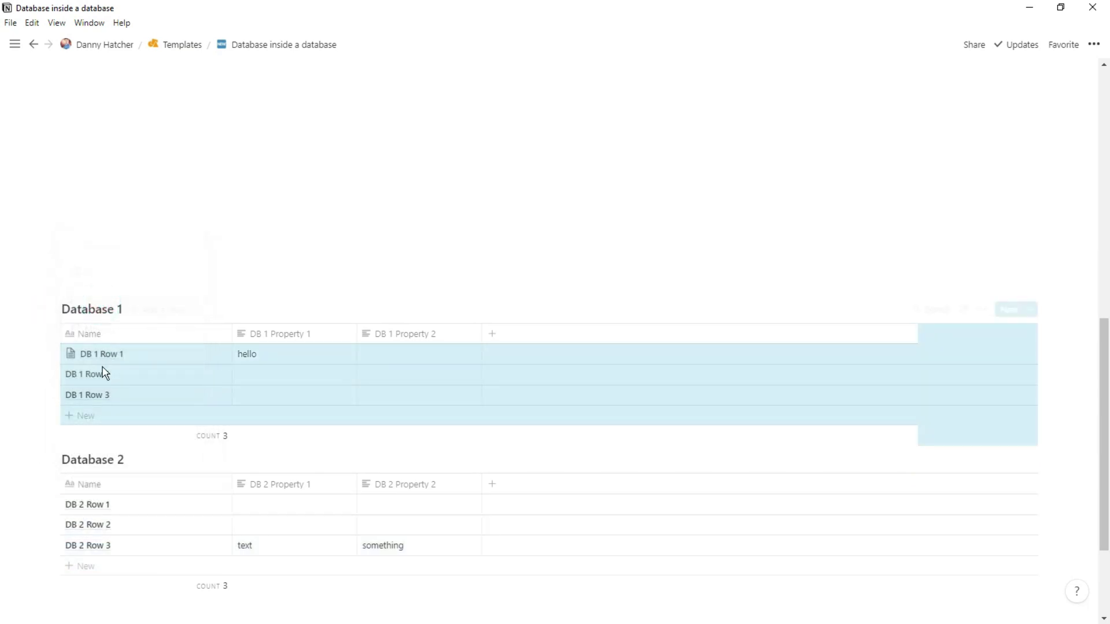
click(214, 376)
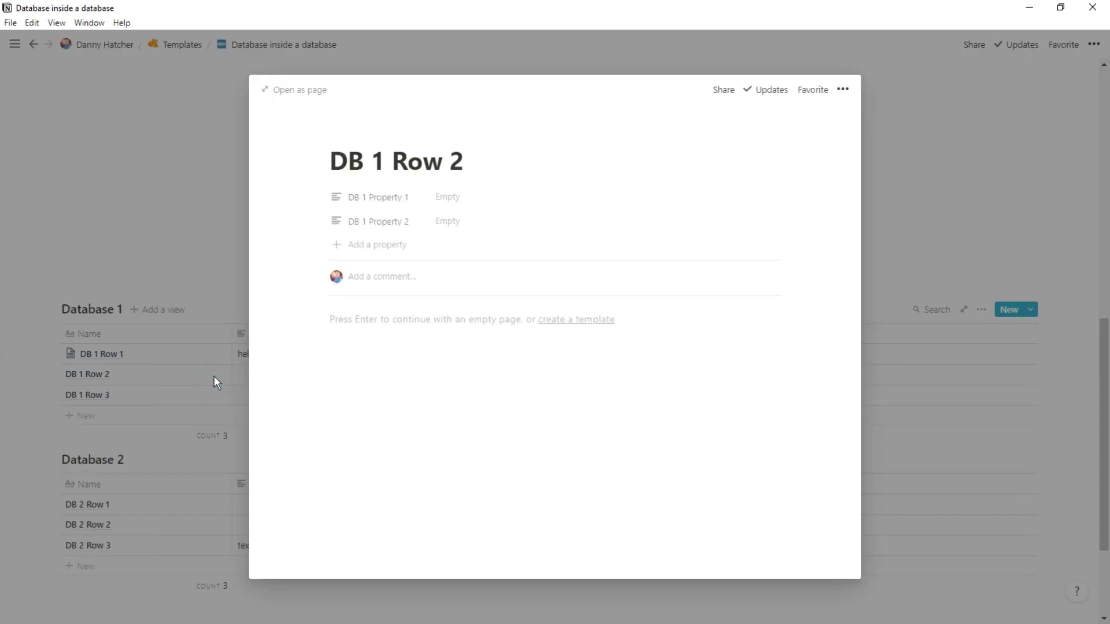
click(372, 320)
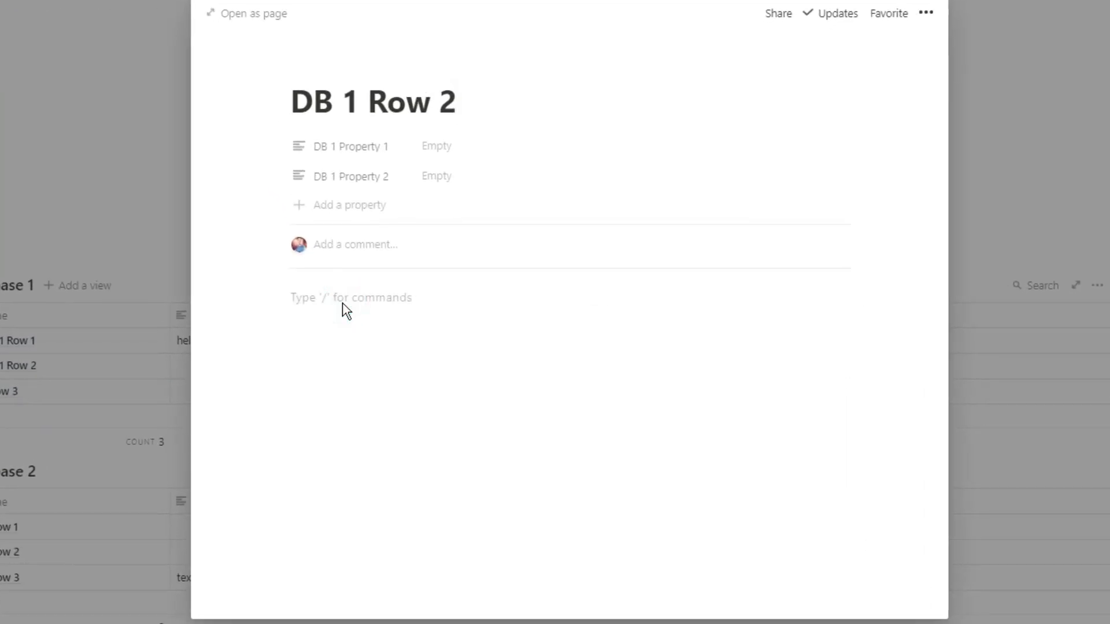
key(ctrl+v)
click(546, 372)
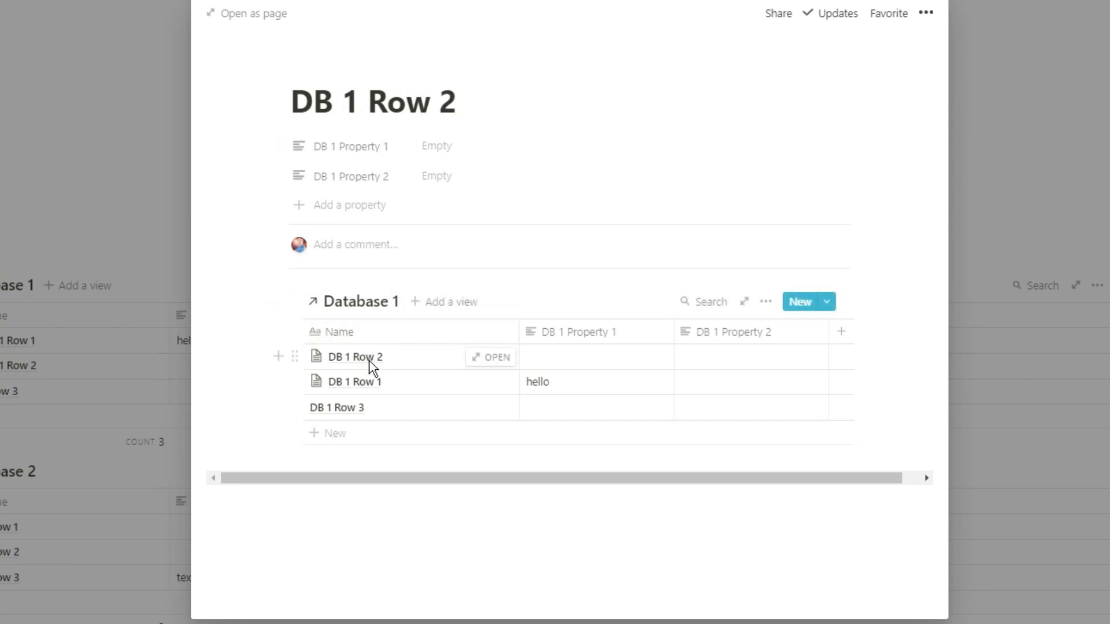
Step: For DB 1 Row 2, enter "writing" as DB 1 Property 1 in the linked table and "more" as DB 1 Property 2 in the page properties
click(558, 361)
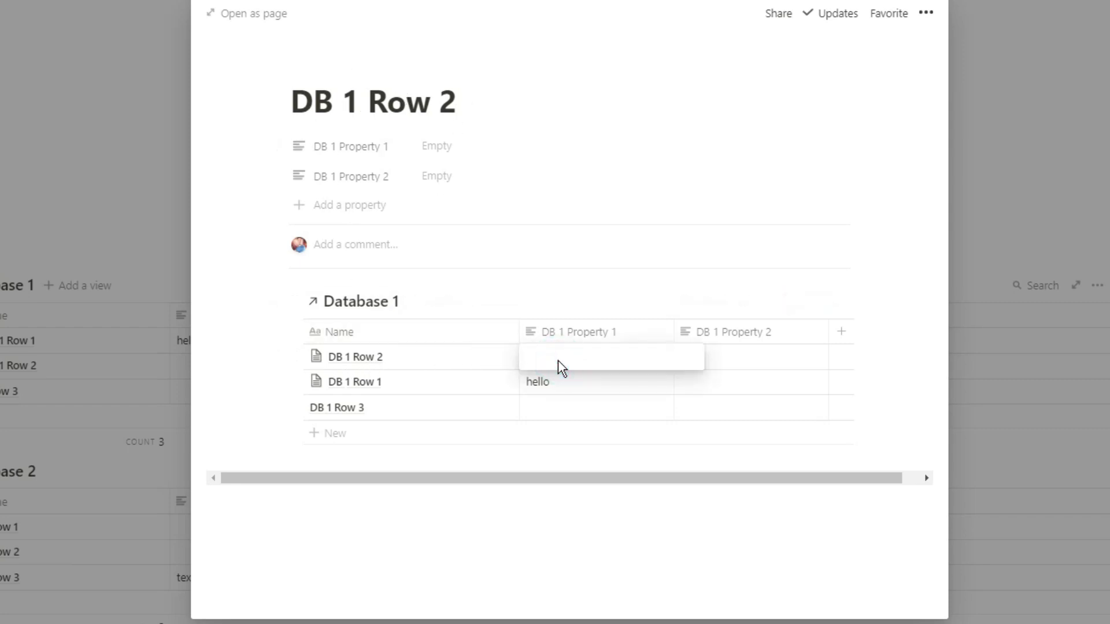
text(writing)
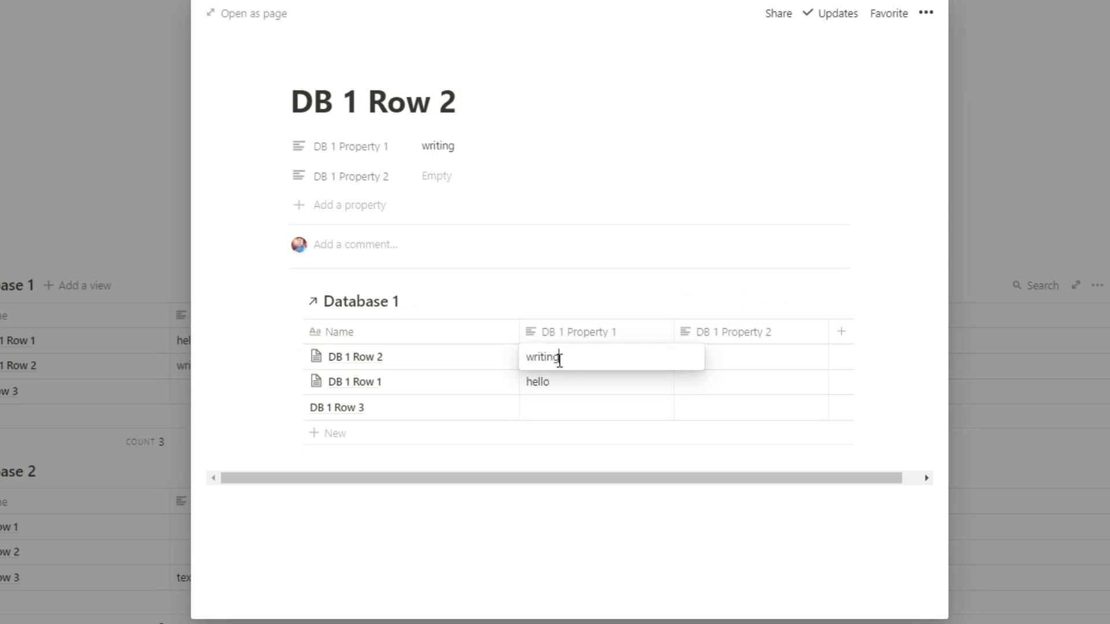
click(538, 311)
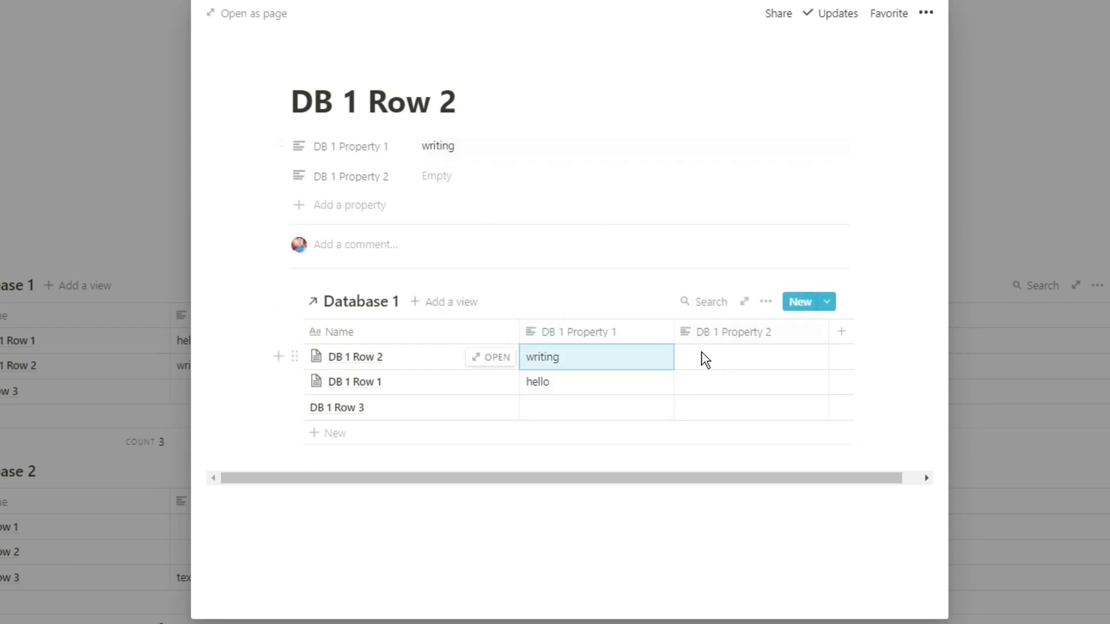
click(448, 180)
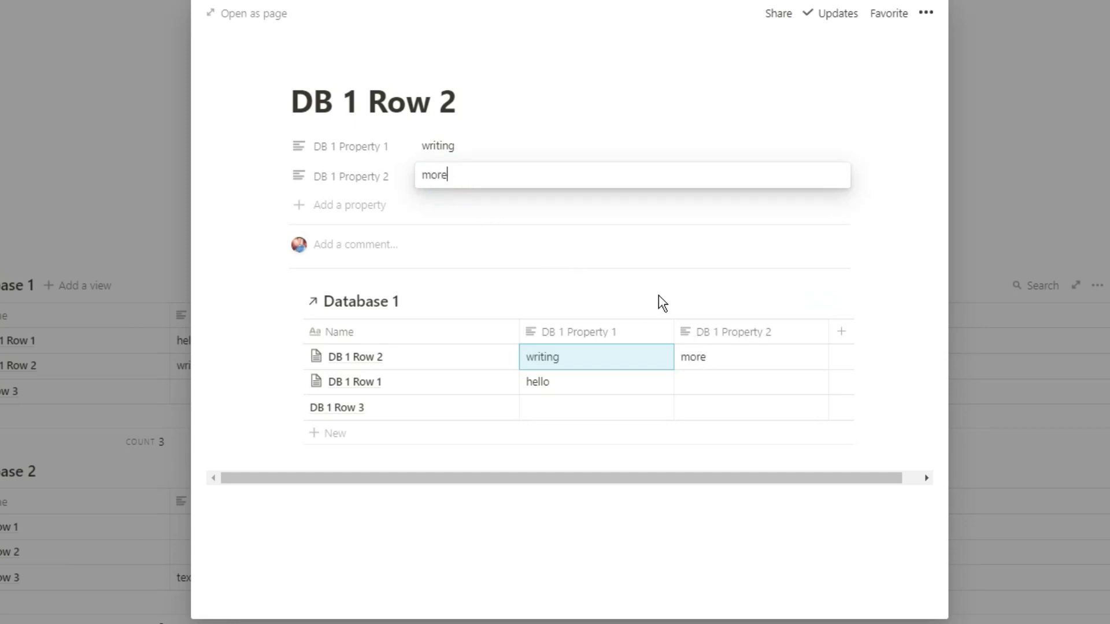
click(636, 290)
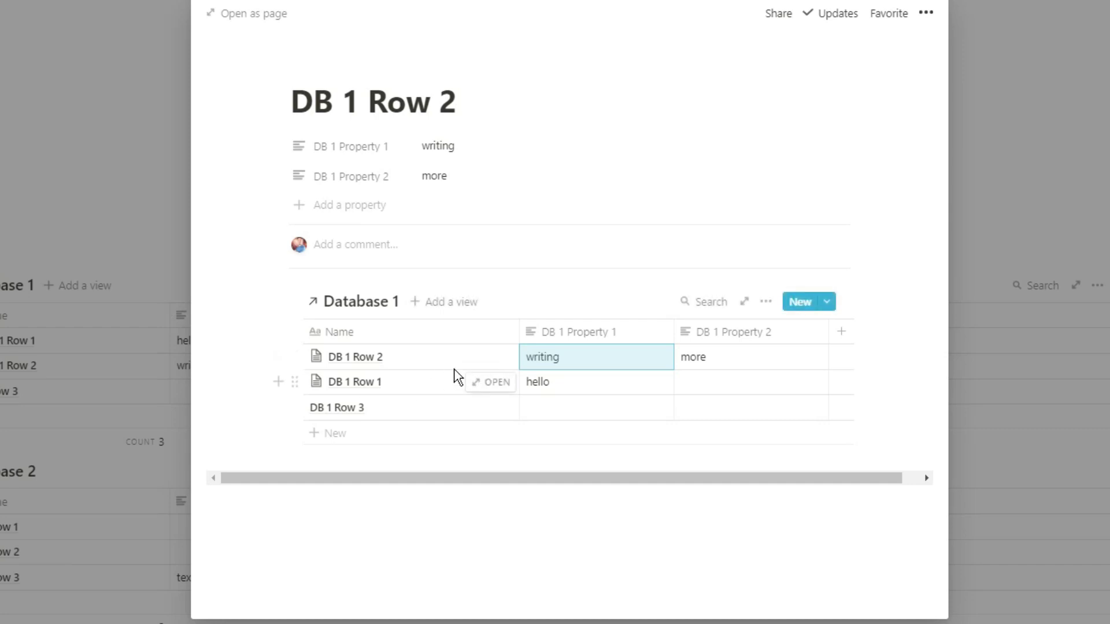
Step: Open the DB 1 Row 1 page from the linked Database 1 to examine its nested Database 2
click(492, 359)
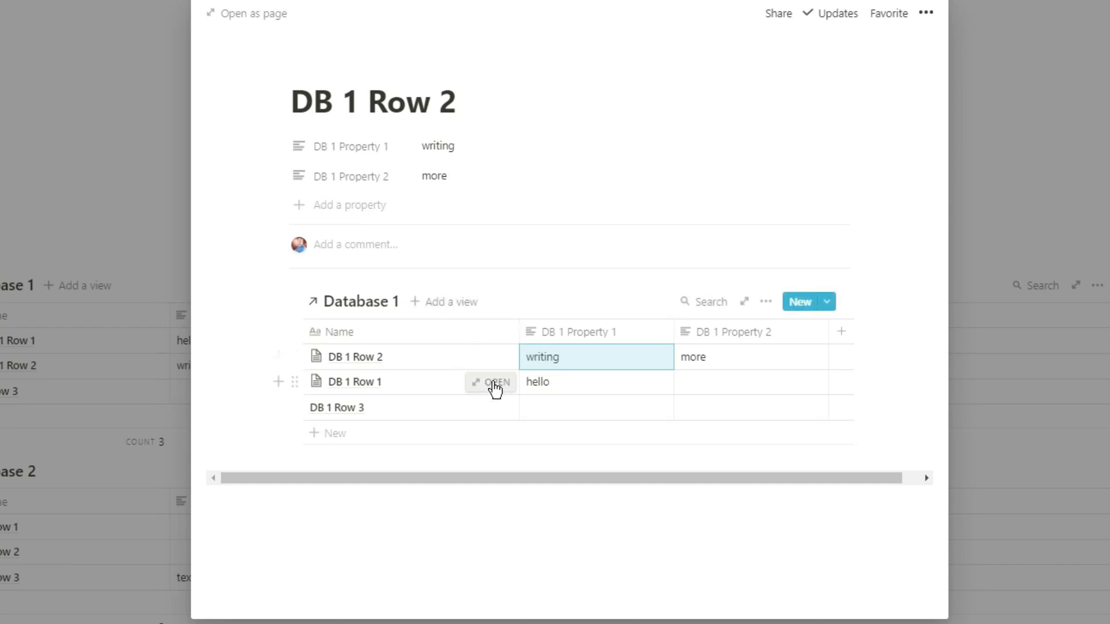
click(494, 383)
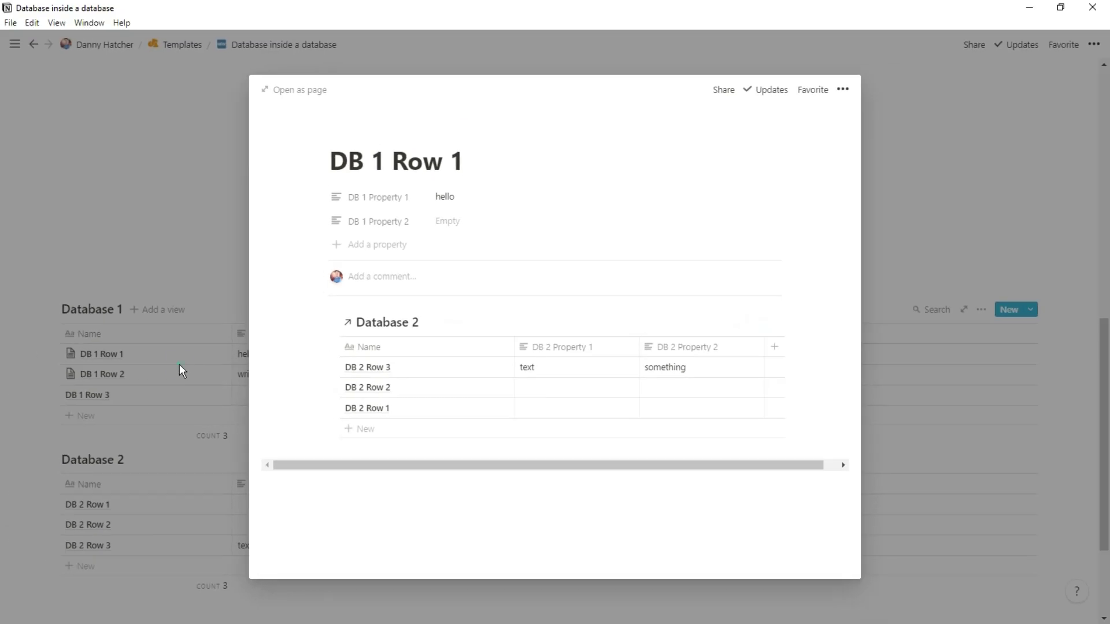
Step: Paste the copied Database 1 link into the DB 2 Row 1 page as a linked database
click(179, 369)
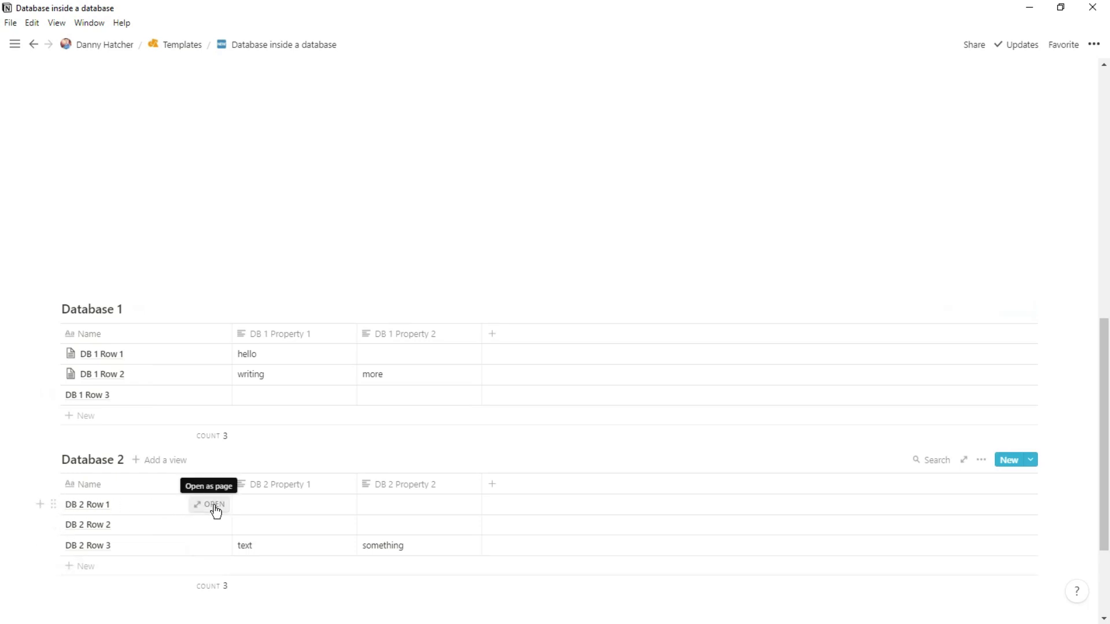
click(214, 506)
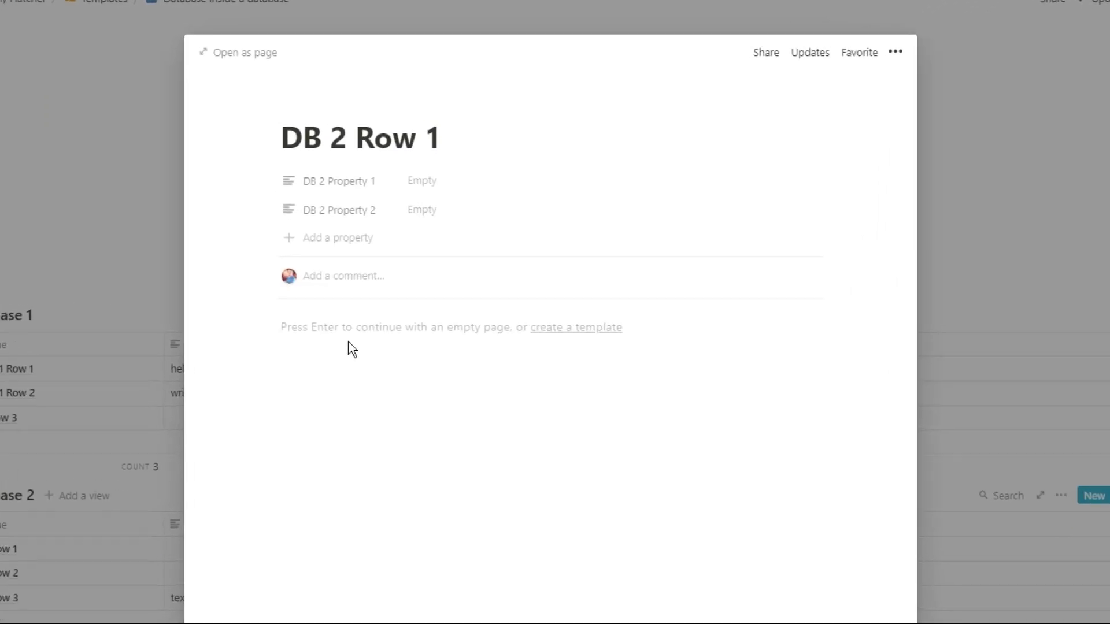
click(320, 339)
key(ctrl+v)
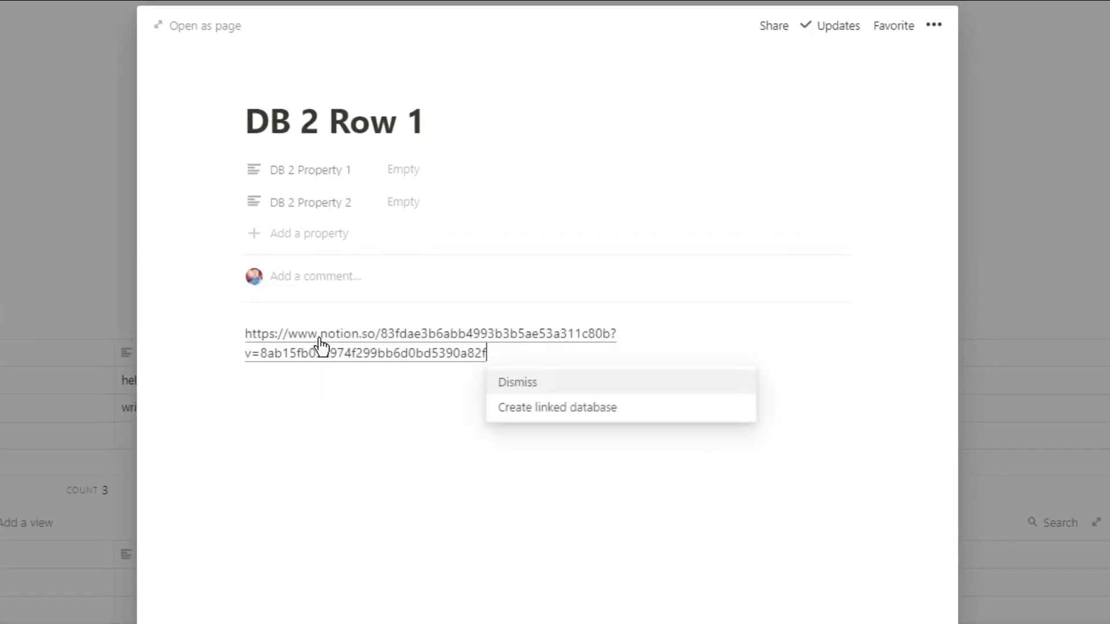
click(523, 408)
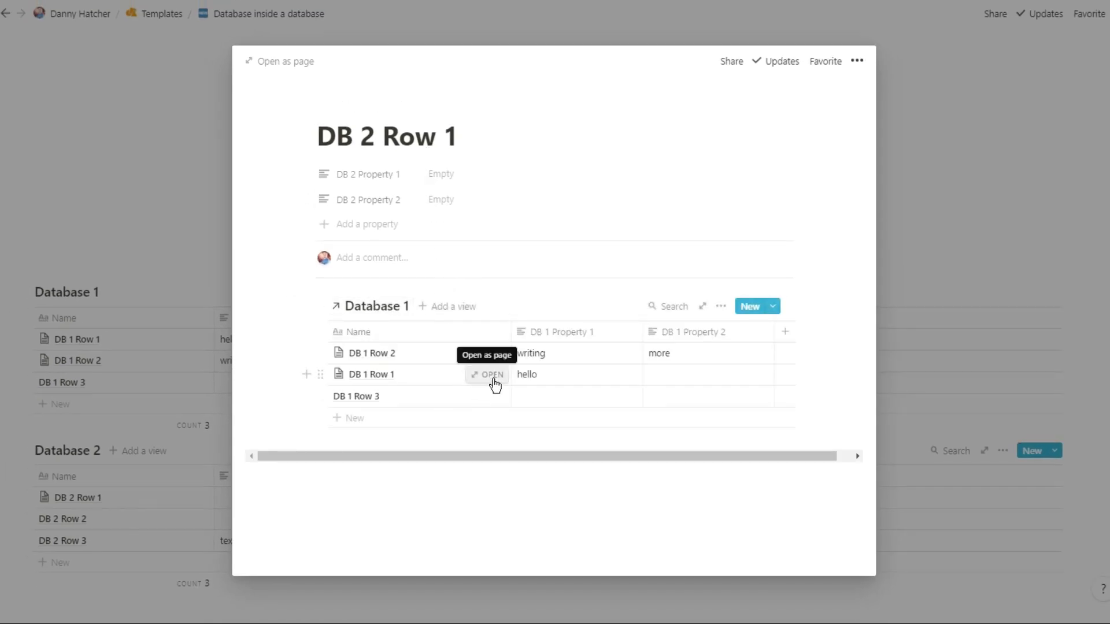
click(210, 358)
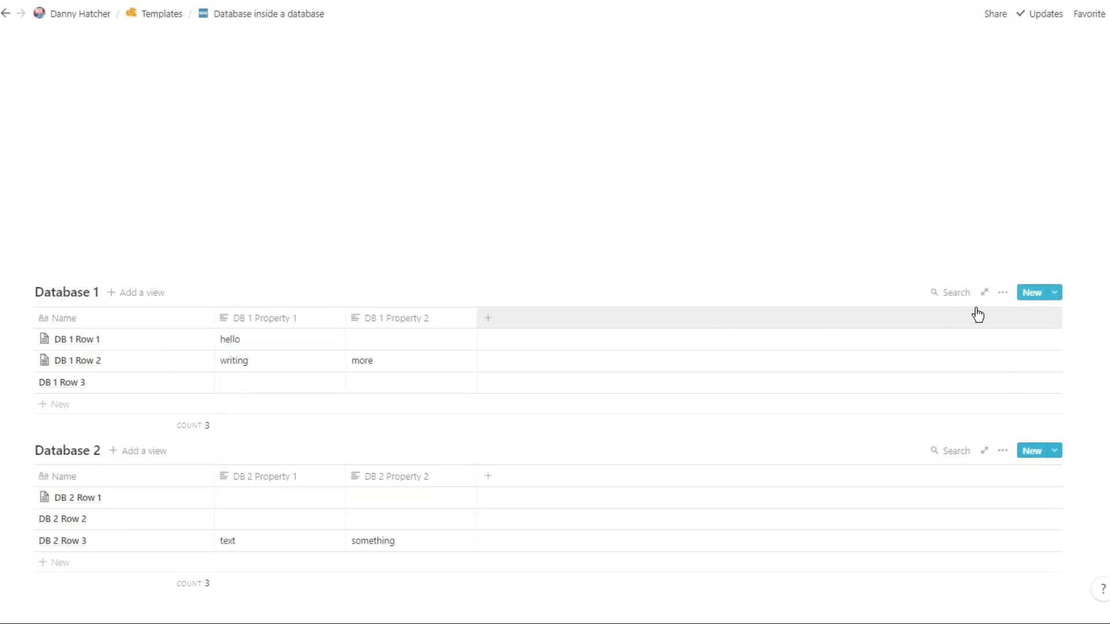
Step: Create a new template for Database 1 named "Database 2 Template"
click(1059, 296)
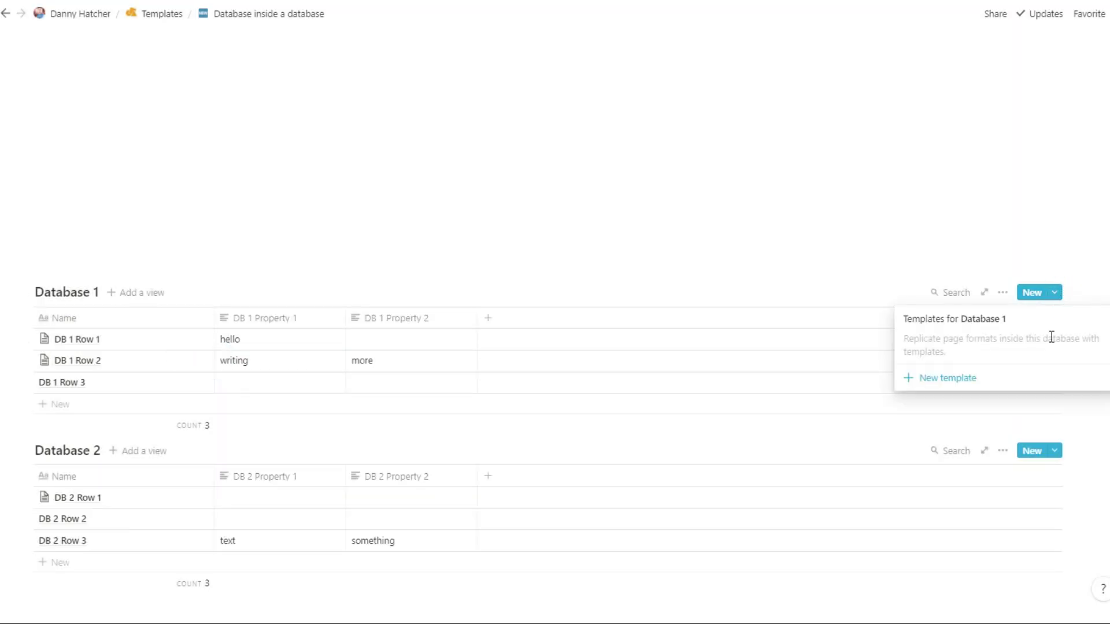
click(1045, 384)
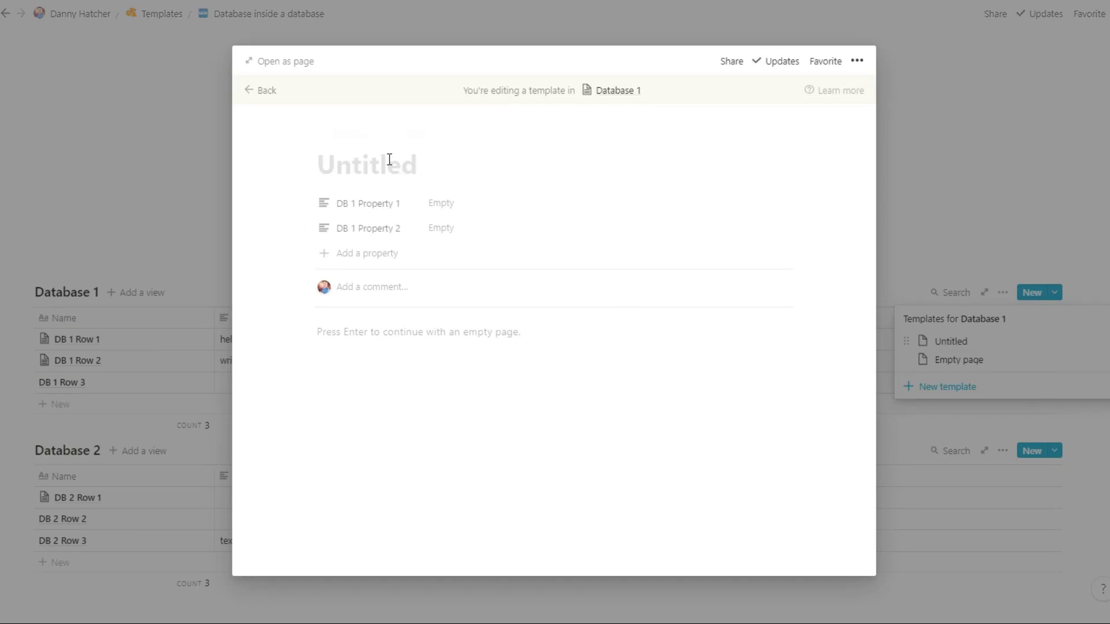
text(Database 2 Template)
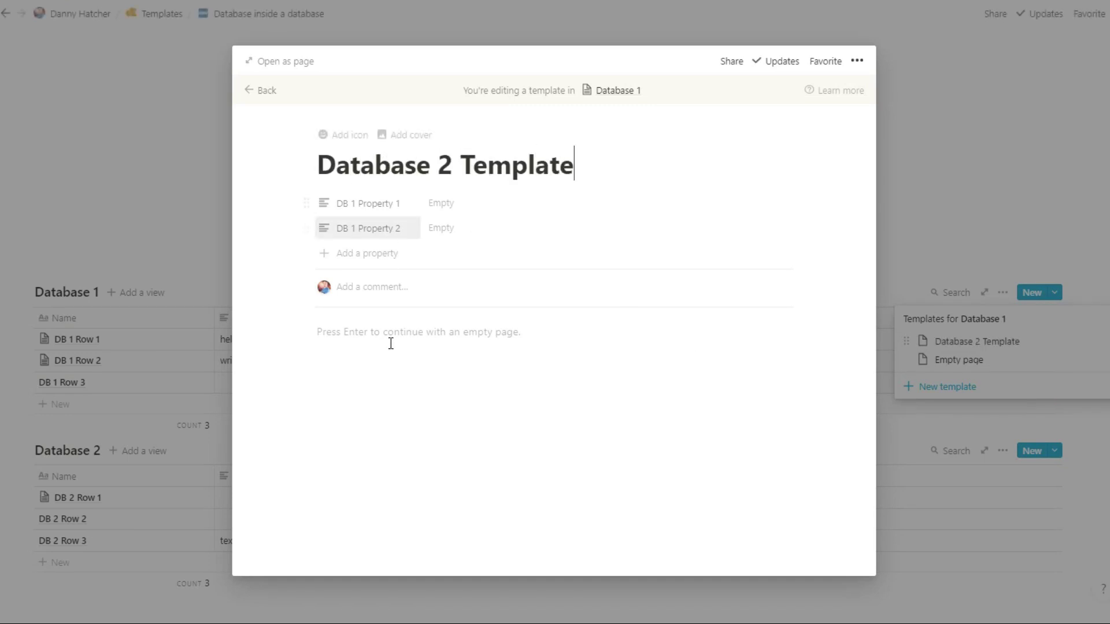
click(165, 445)
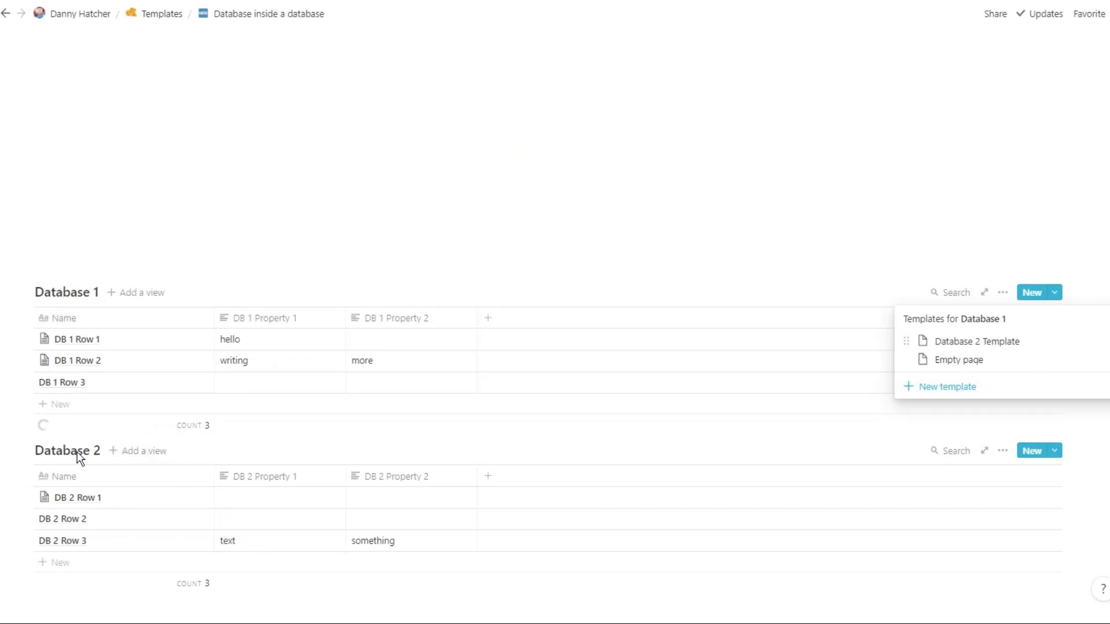
Step: Copy the link to Database 2 and paste it into the body of Database 2 Template as a linked database
click(29, 451)
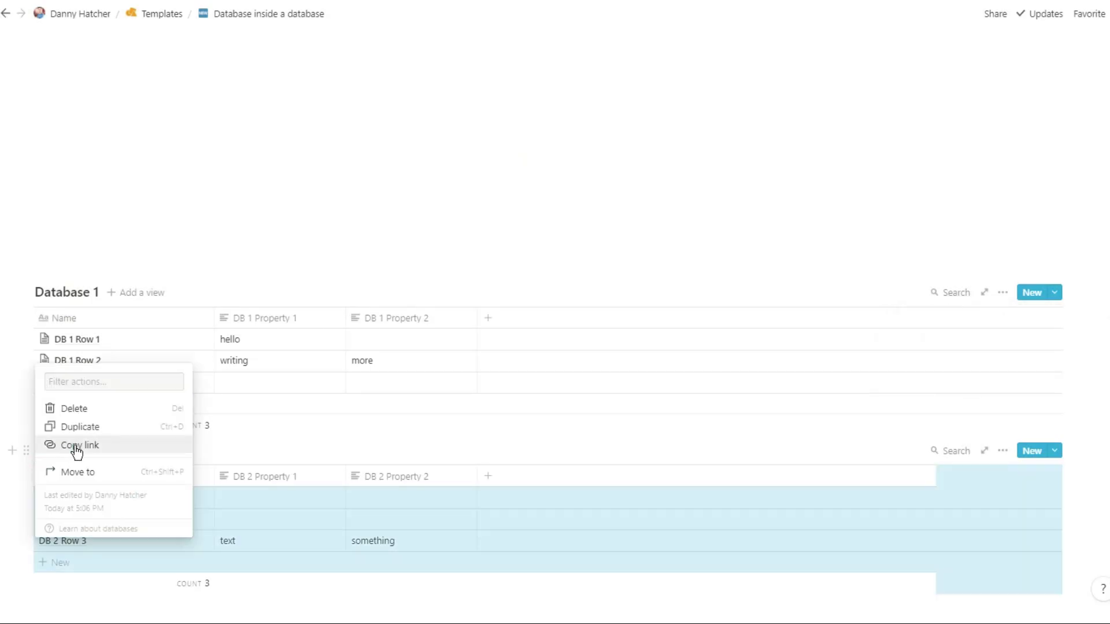
click(75, 450)
click(1055, 294)
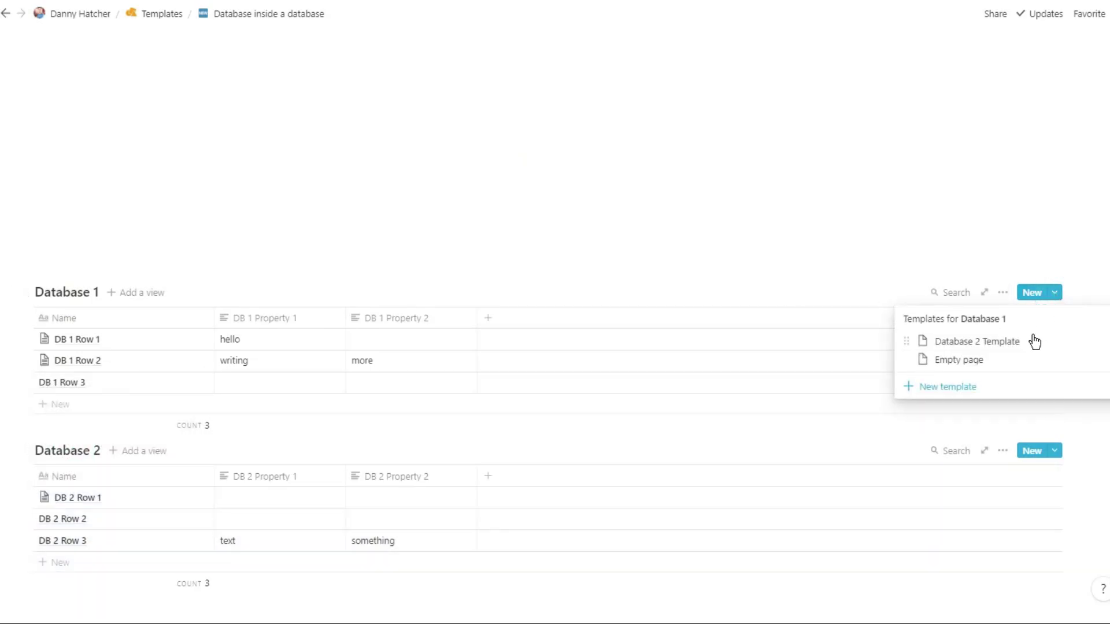
click(1101, 341)
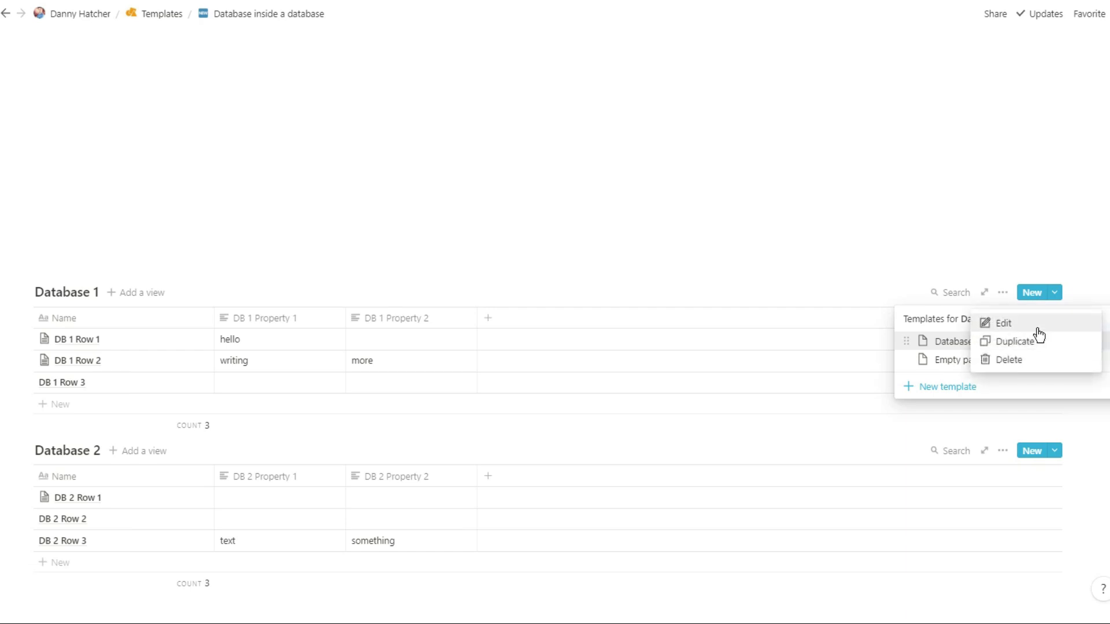
click(1034, 327)
click(404, 331)
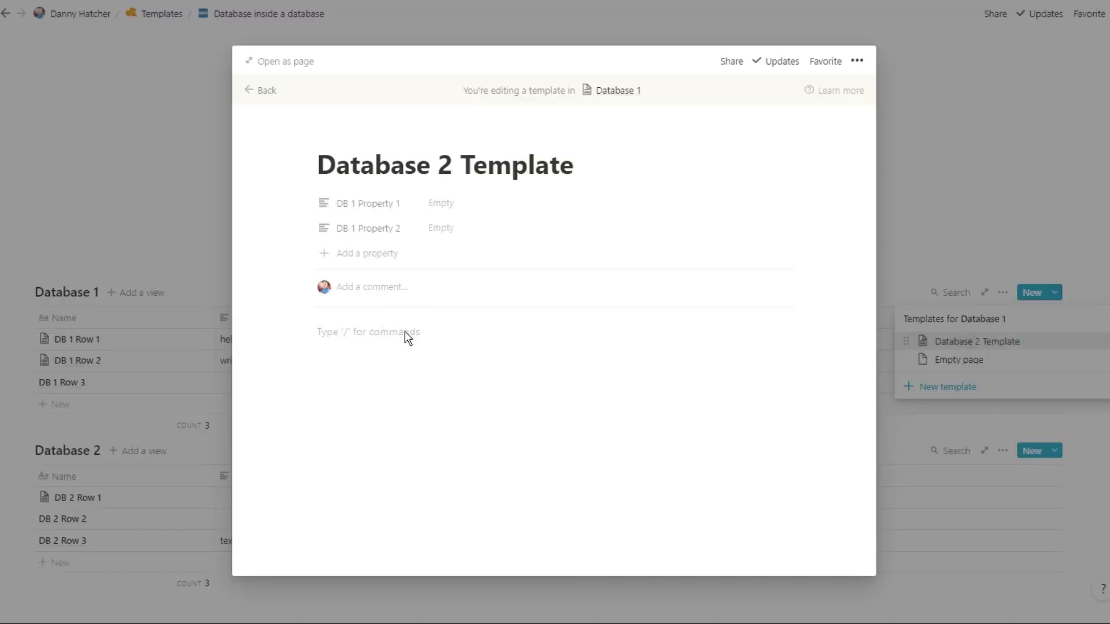
key(ctrl+v)
click(553, 397)
Step: Add an icon to Database 2 Template and set it to the blue NEW emoji, found by searching "new"
click(331, 136)
click(350, 212)
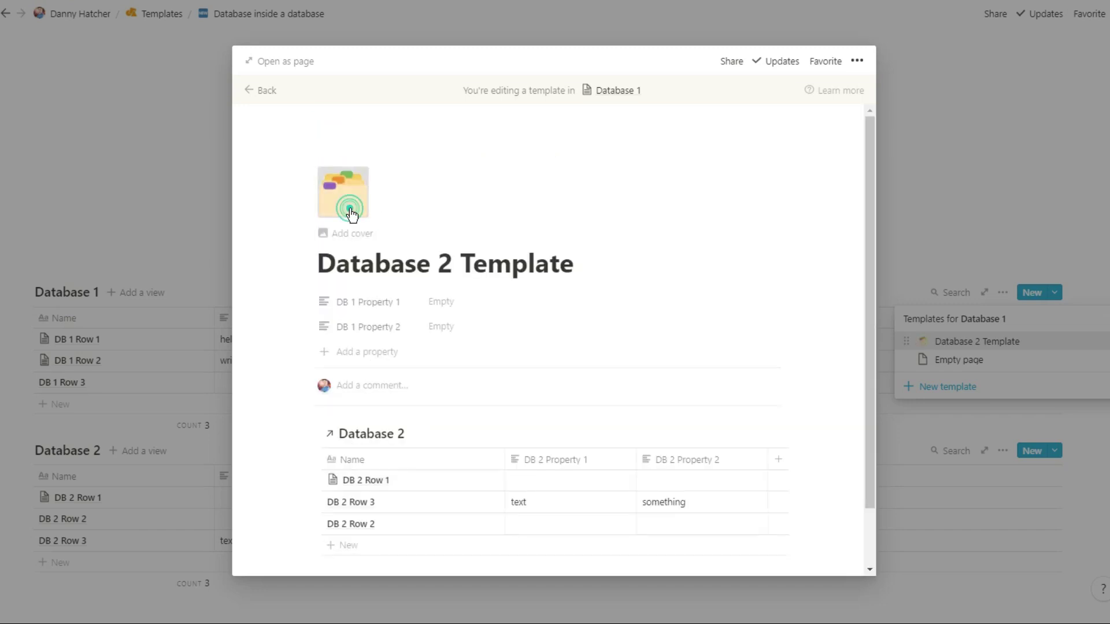
text(new)
click(230, 301)
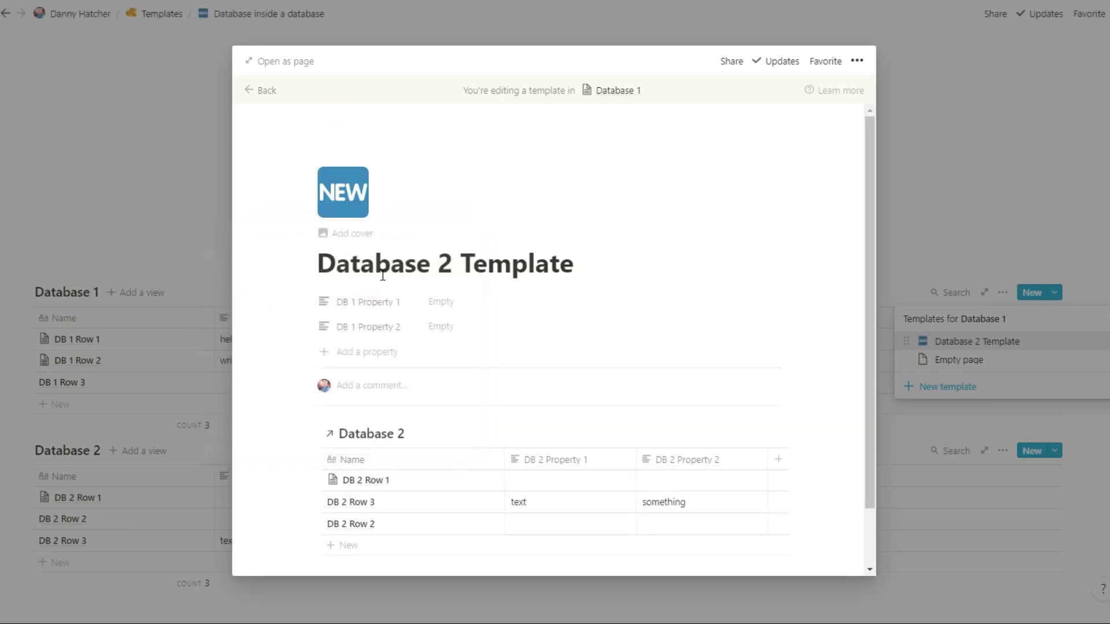
scroll(453, 260, down, 2)
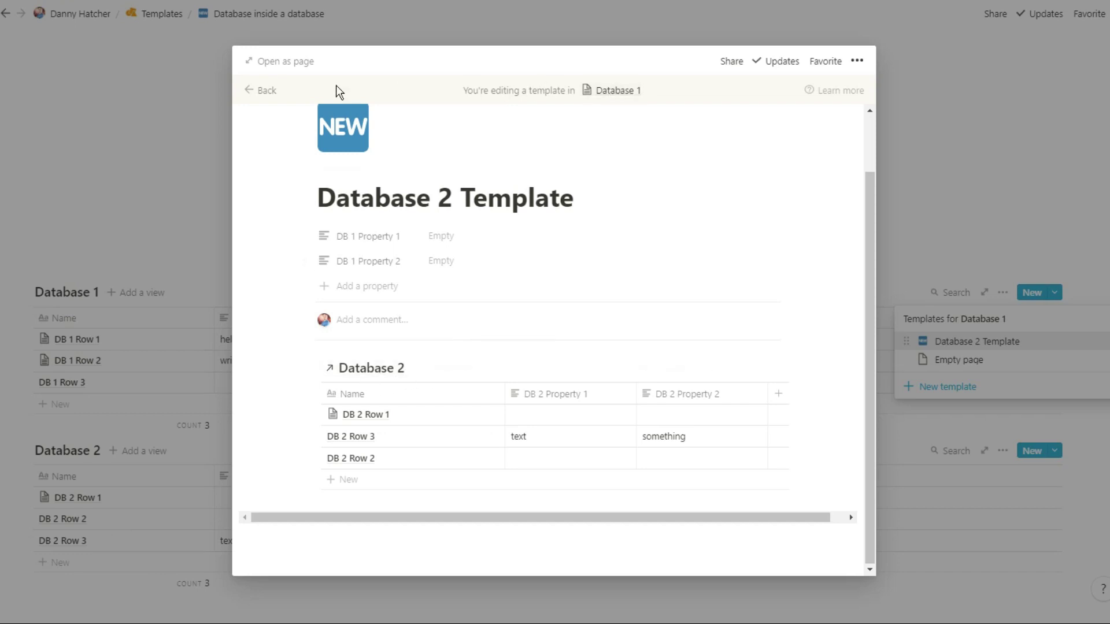
click(123, 191)
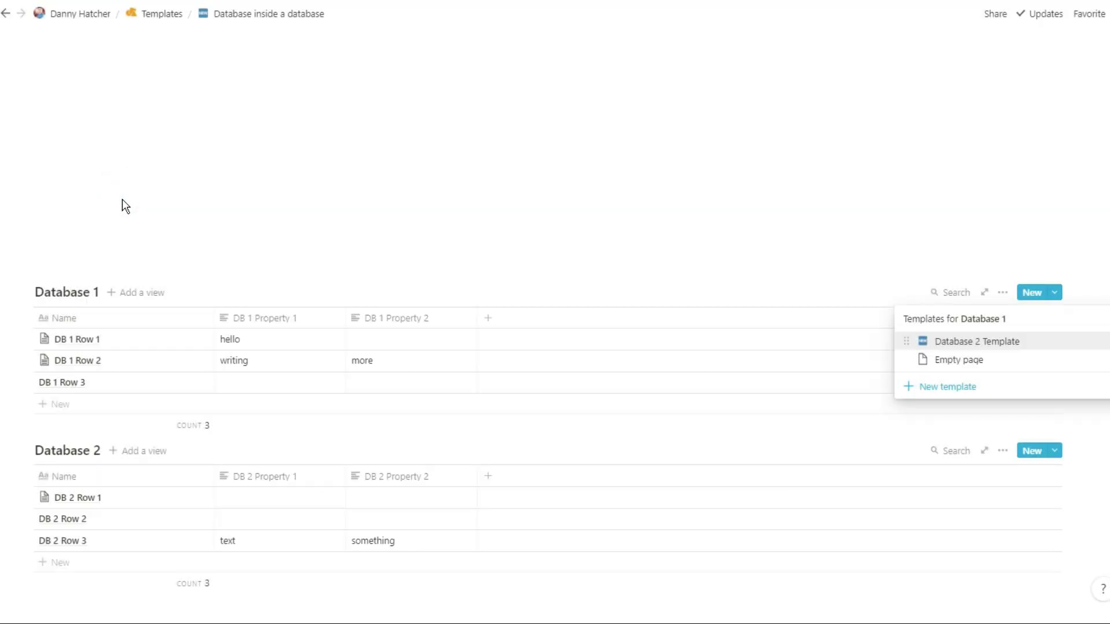
Step: Apply Database 2 Template to the DB 1 Row 3 page
click(116, 385)
click(189, 392)
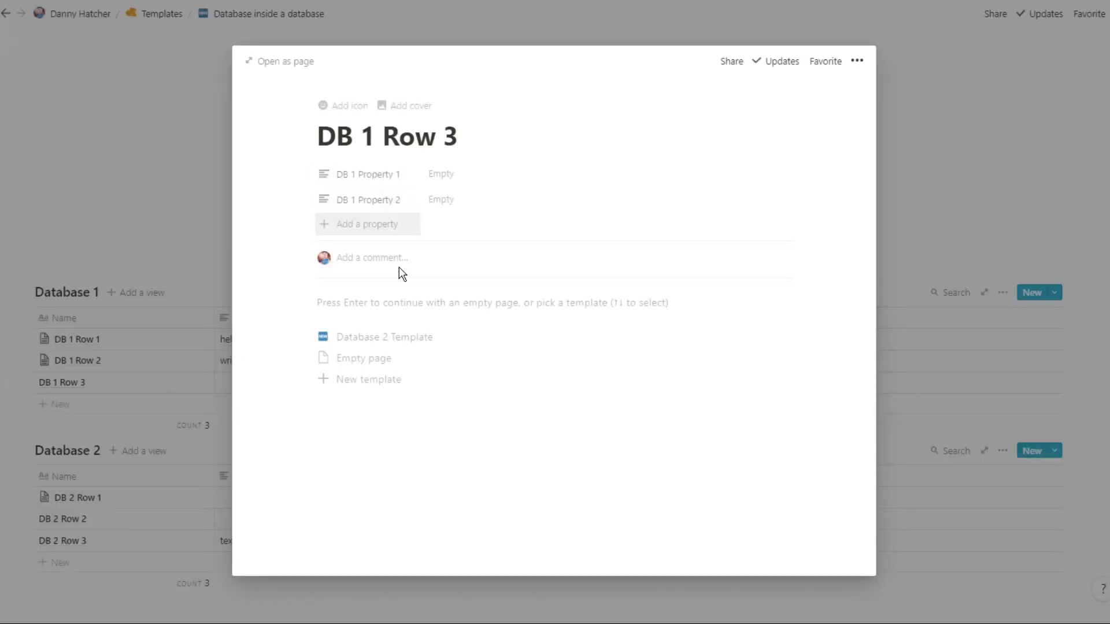
click(454, 341)
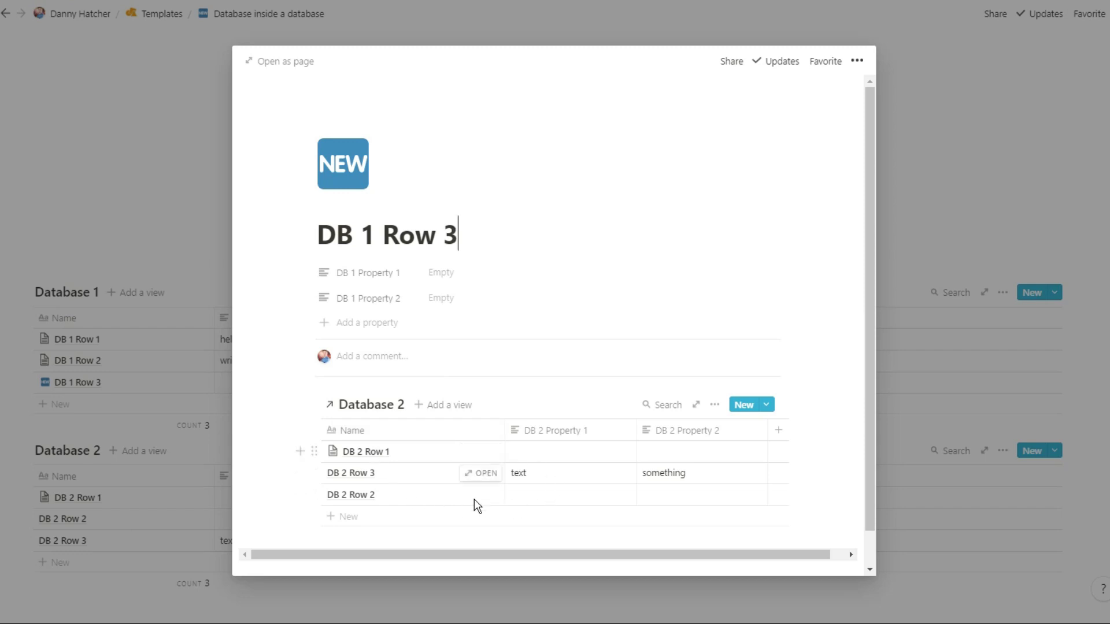
click(189, 407)
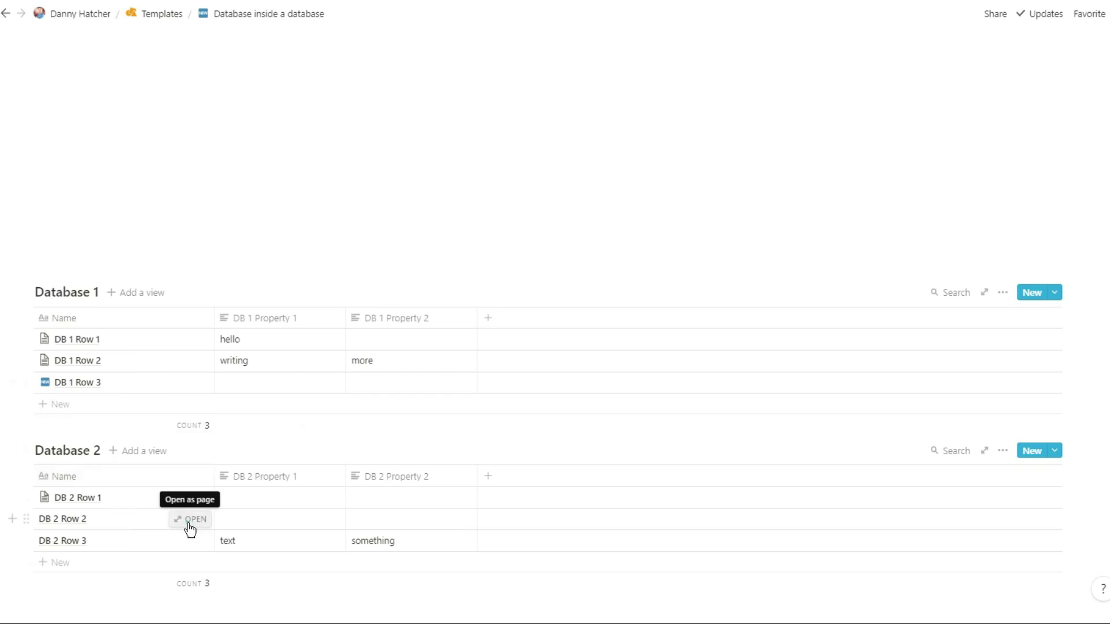
Step: Look at the DB 2 Row 2 page, and follow the nested linked databases from the DB 1 Row 1 page back to DB 2 Row 2
click(189, 520)
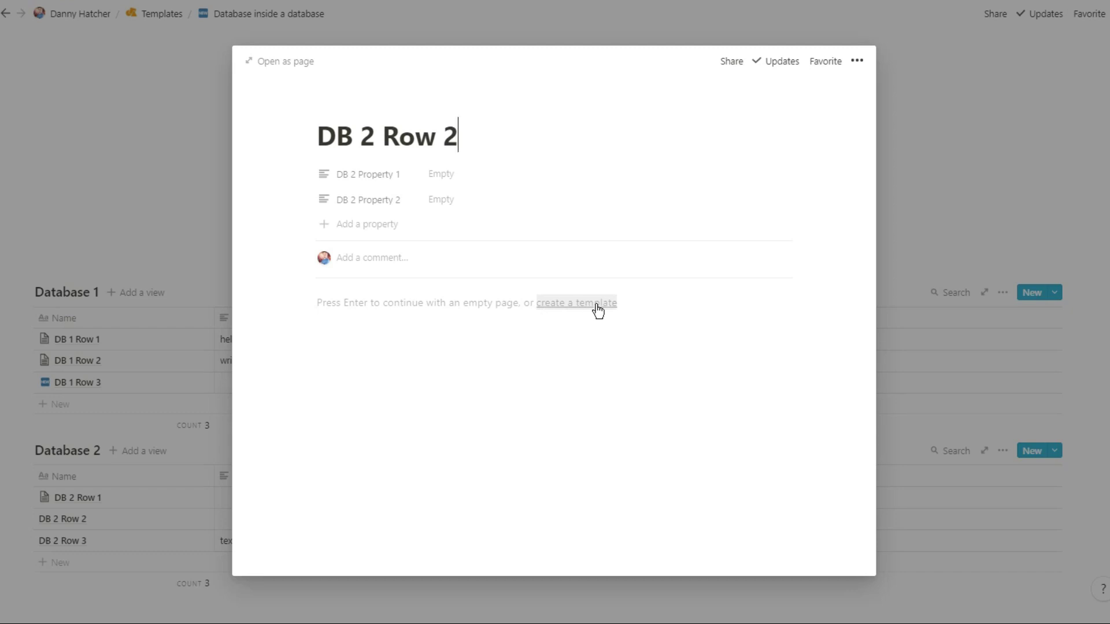
click(208, 293)
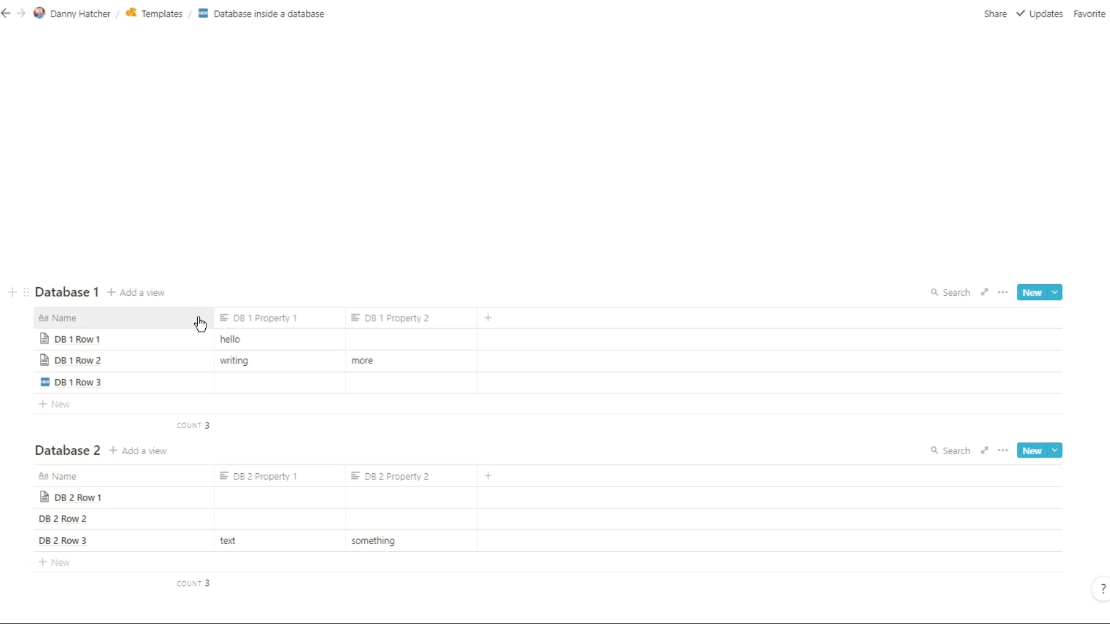
click(195, 342)
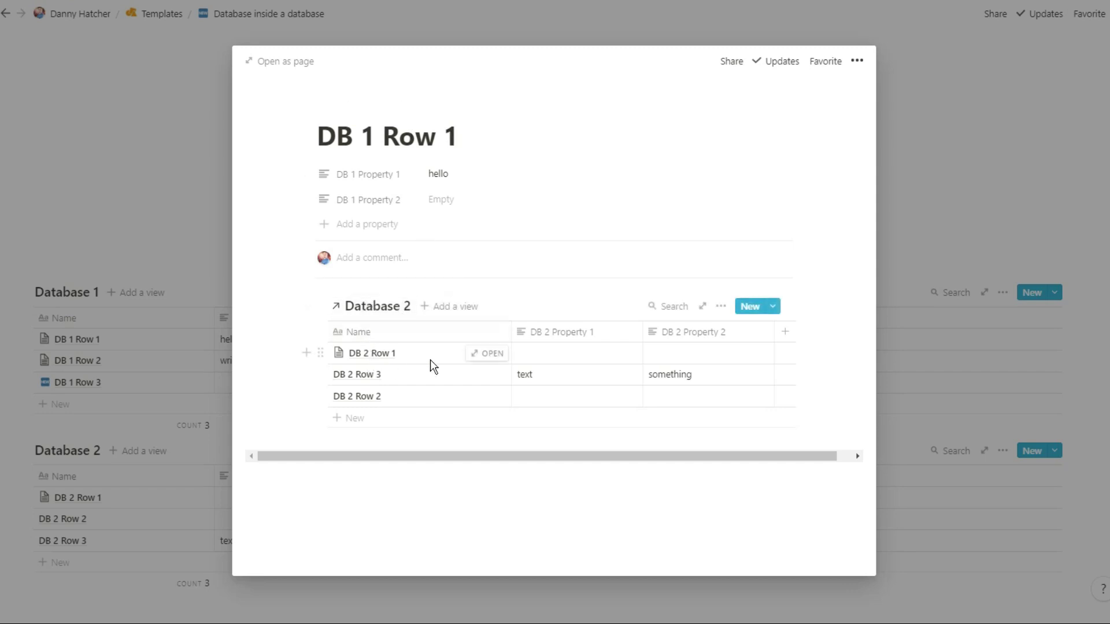
click(489, 355)
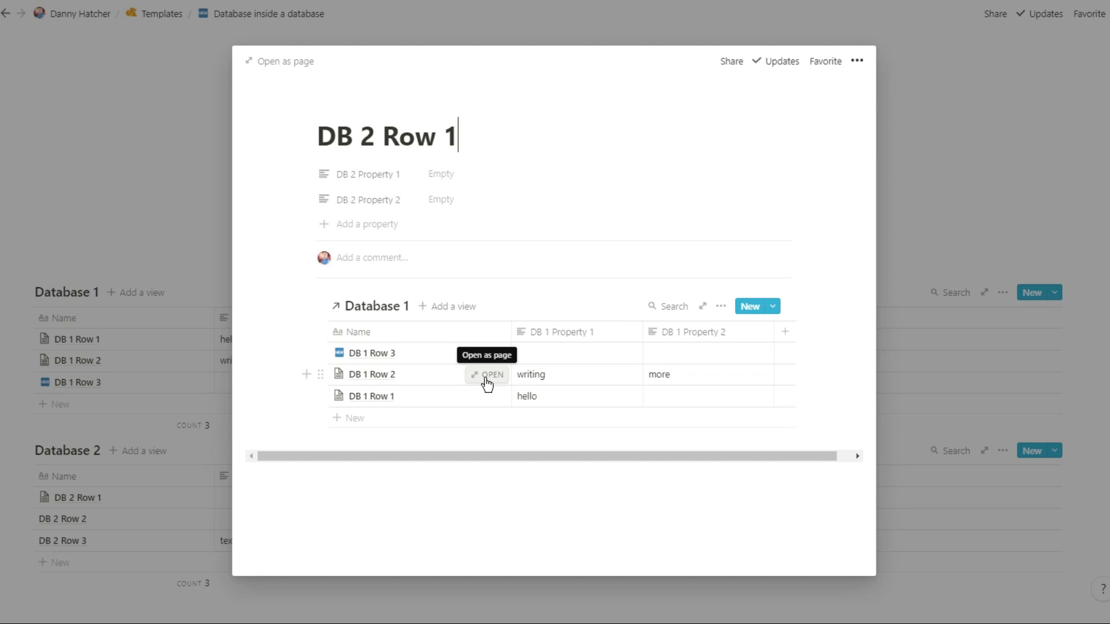
click(485, 378)
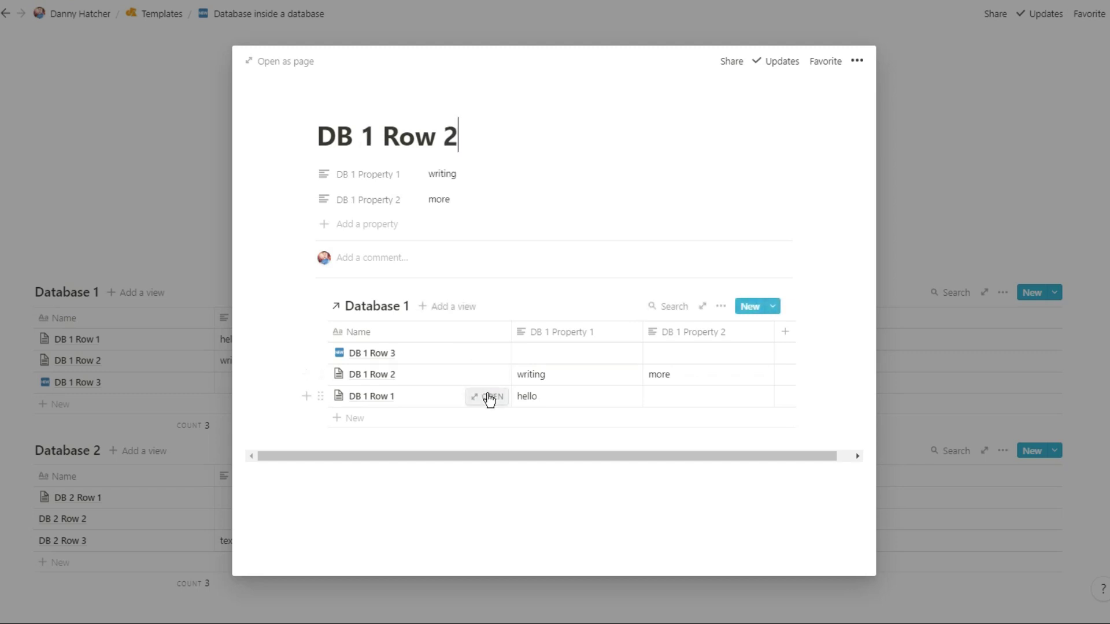
click(488, 397)
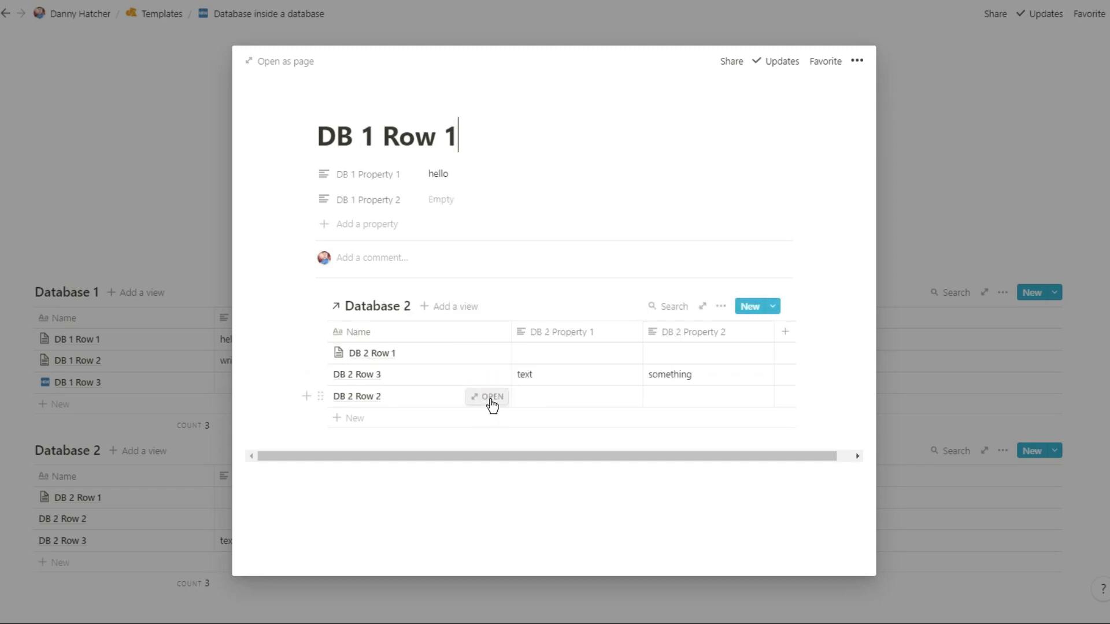
click(489, 397)
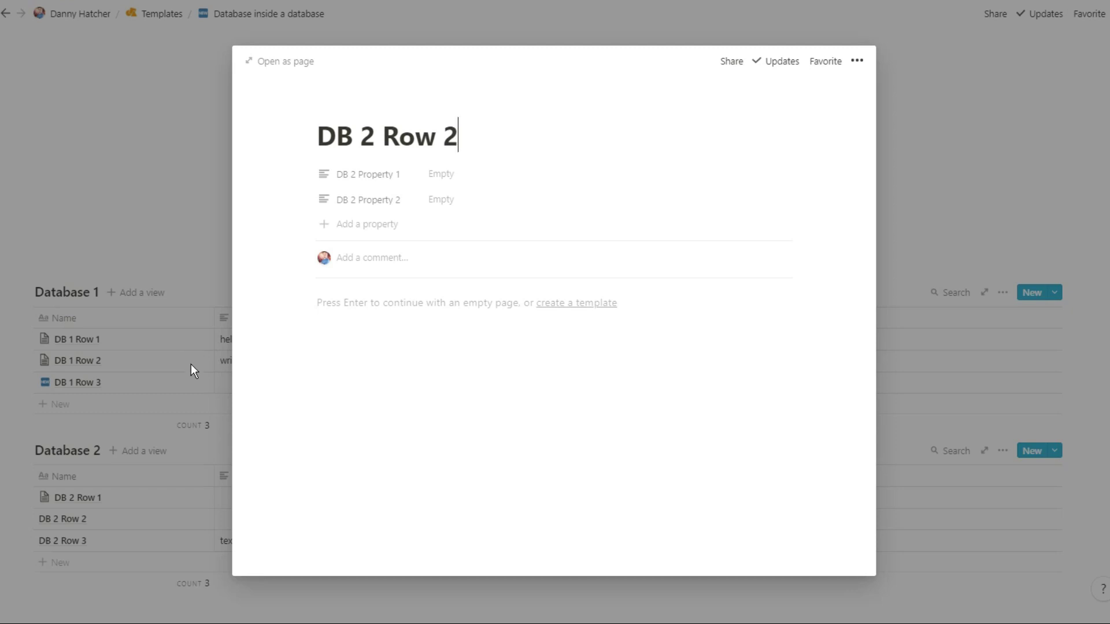
click(192, 385)
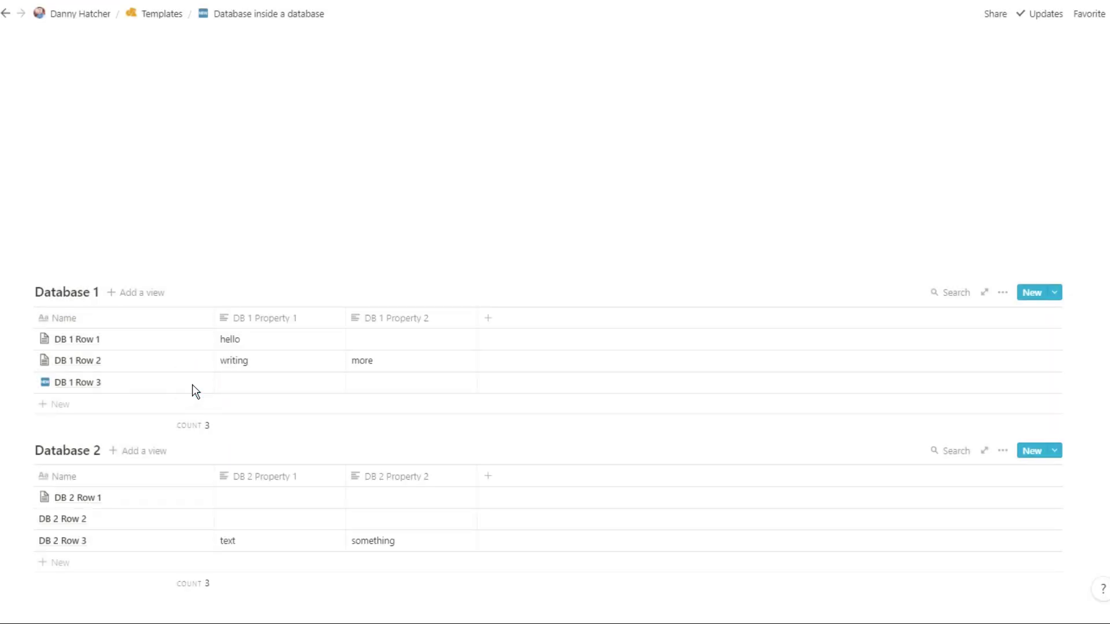